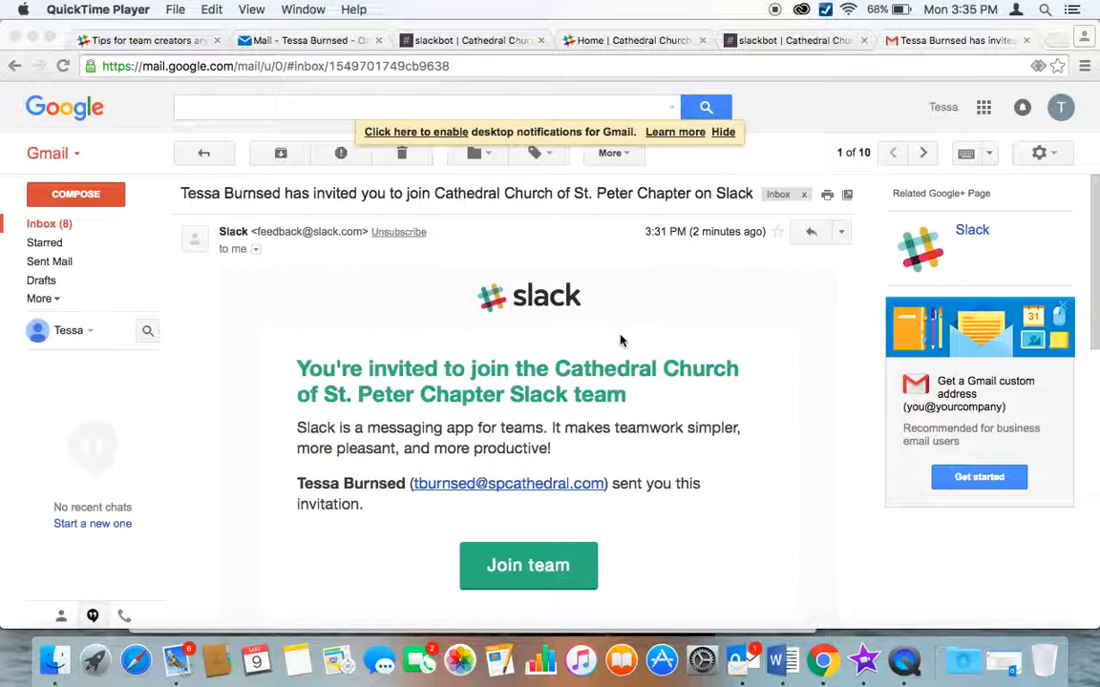
# Accept the Cathedral Church of St. Peter Chapter team invitation from the email in Chrome.
pyautogui.scroll(-2, 619, 340)
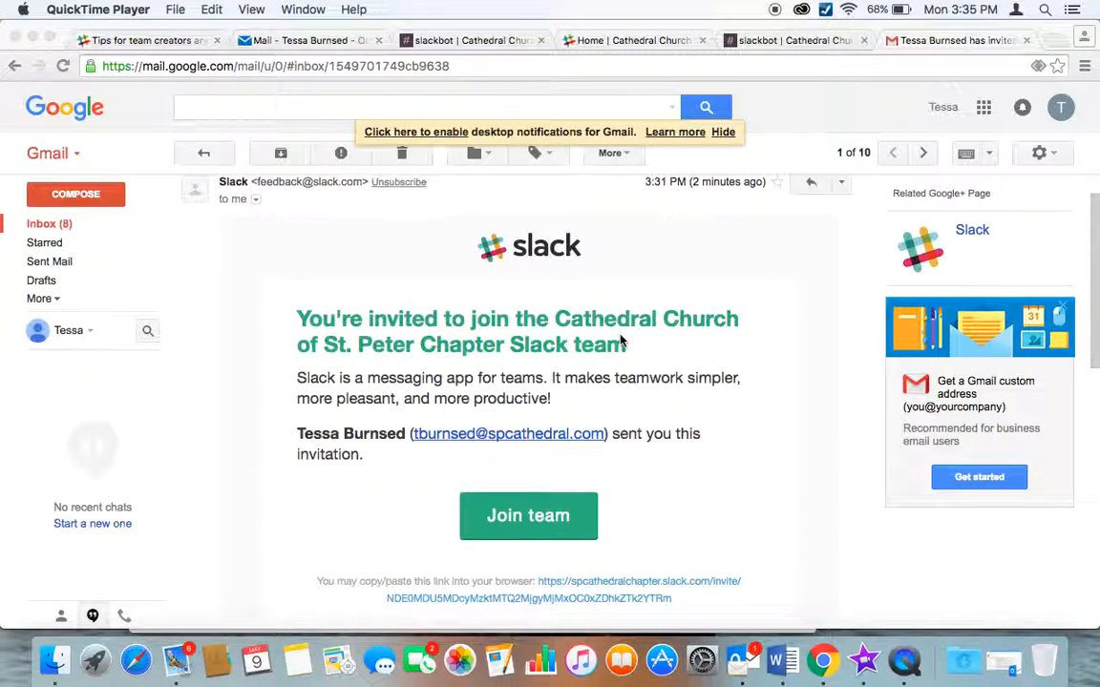
pyautogui.scroll(-2, 620, 340)
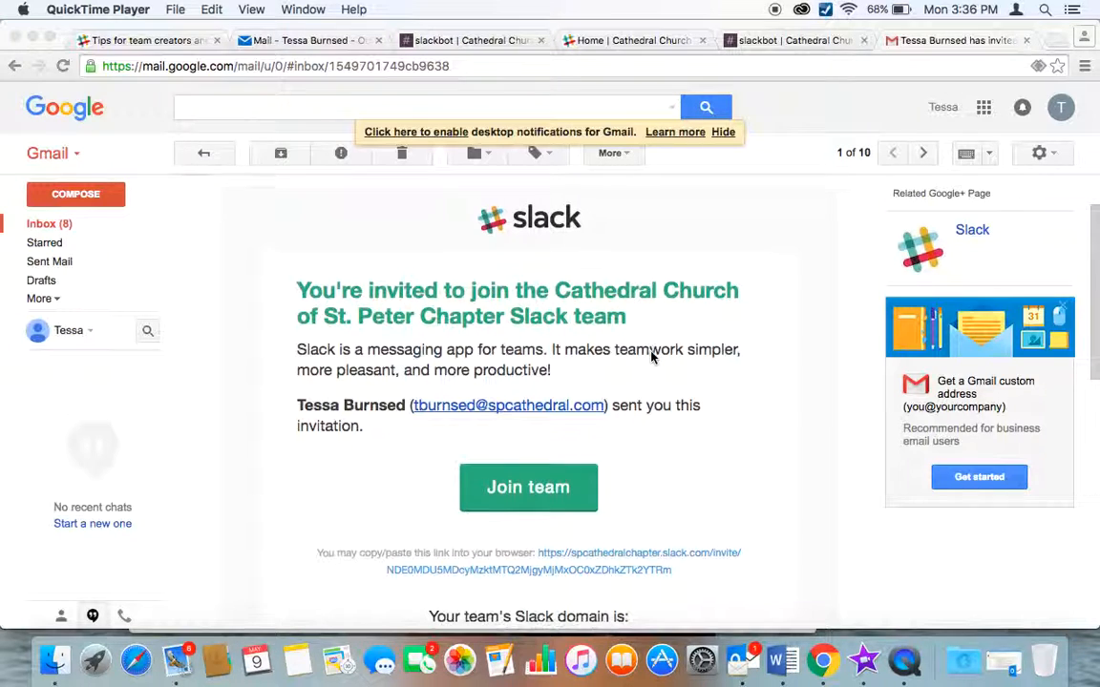
pyautogui.scroll(-1, 650, 360)
pyautogui.scroll(1, 650, 358)
pyautogui.scroll(1, 650, 358)
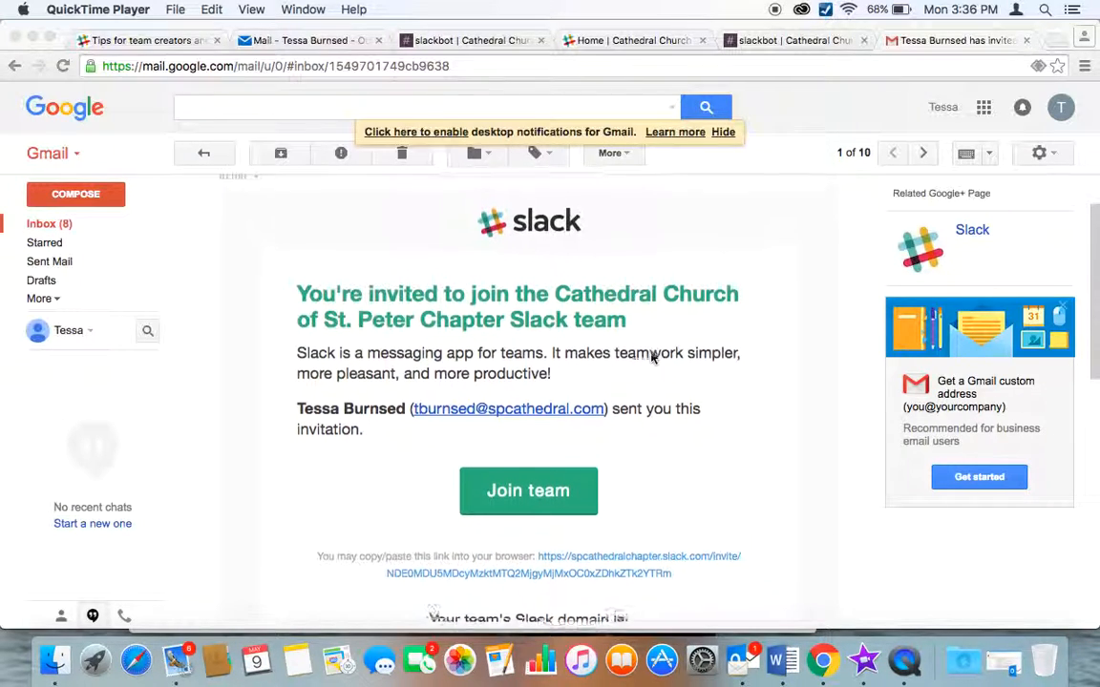
pyautogui.scroll(-1, 651, 358)
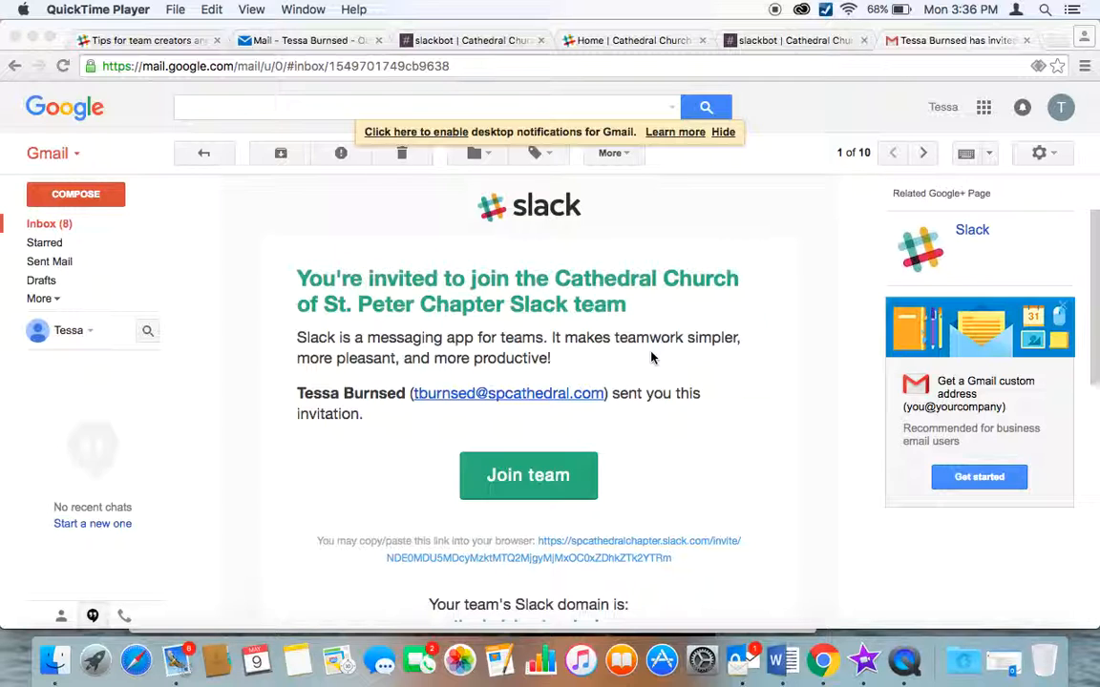
pyautogui.scroll(-2, 632, 396)
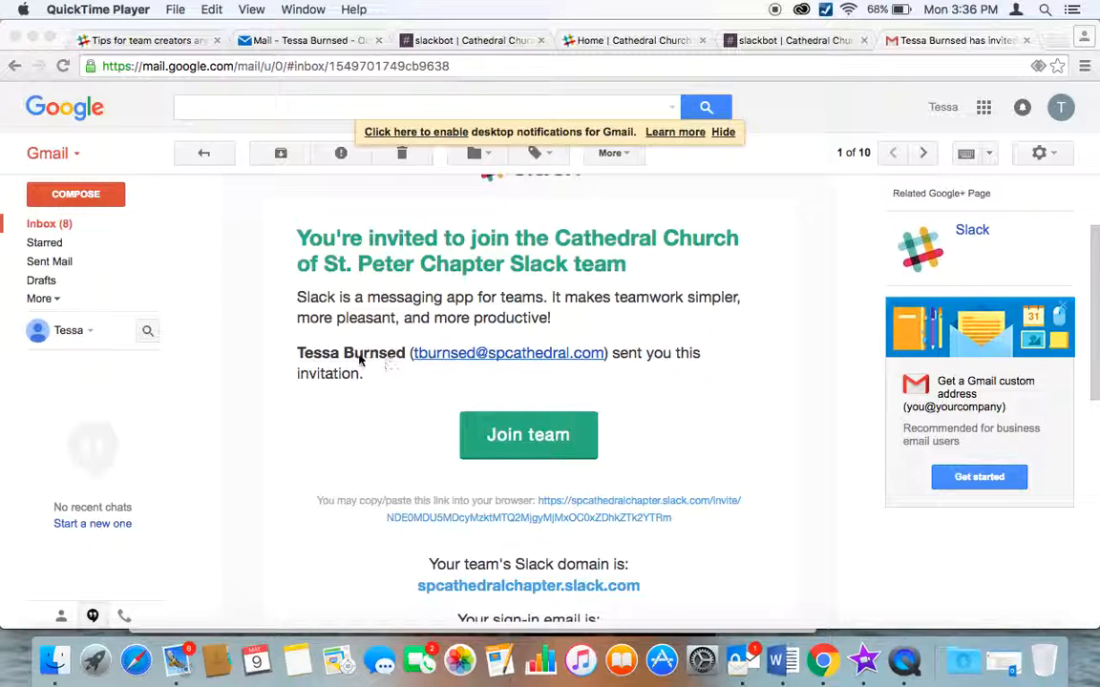
pyautogui.click(539, 438)
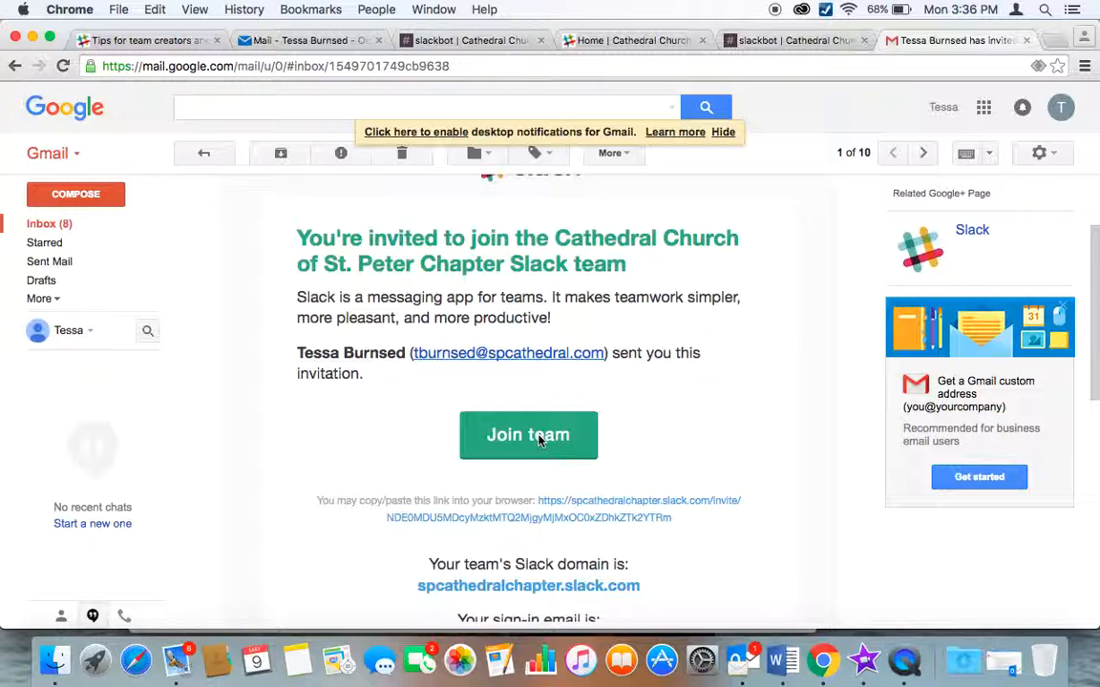
pyautogui.click(539, 438)
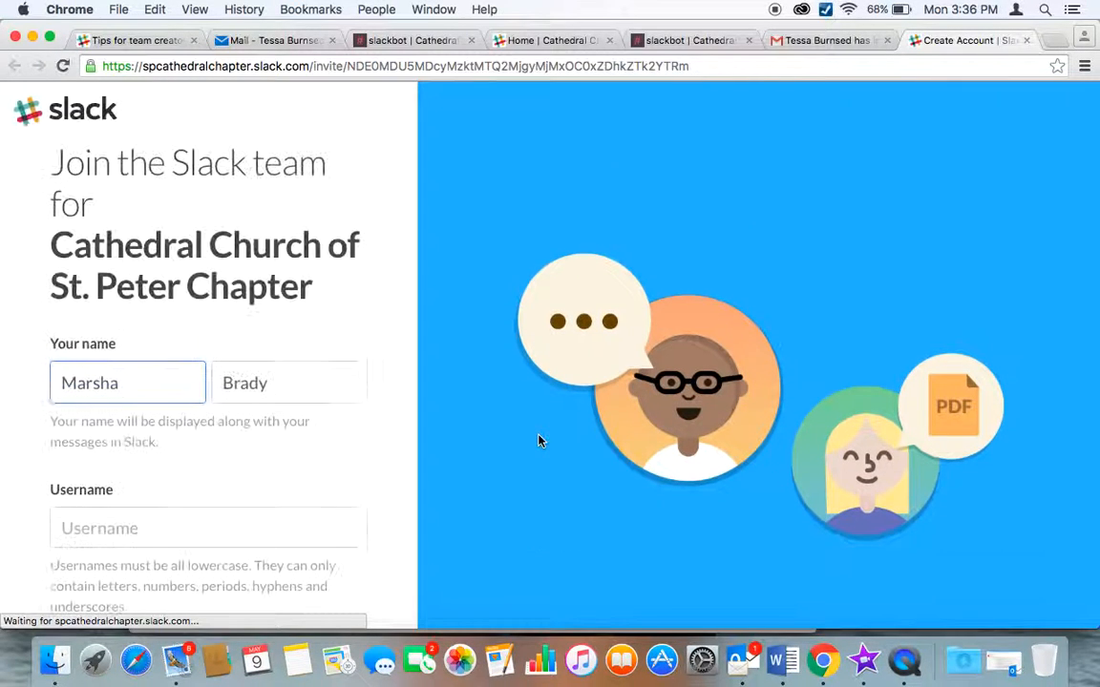
# Enter a lowercase username on the signup page and untick the occasional Slack emails option.
pyautogui.scroll(-1, 275, 483)
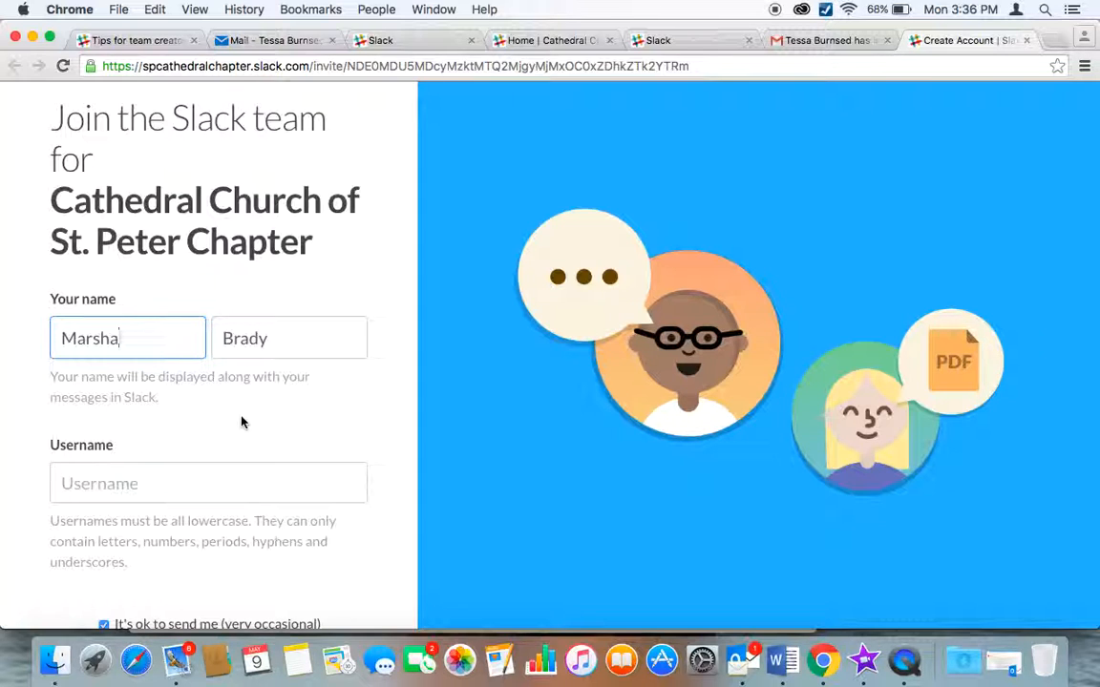
pyautogui.scroll(-1, 241, 422)
pyautogui.click(177, 438)
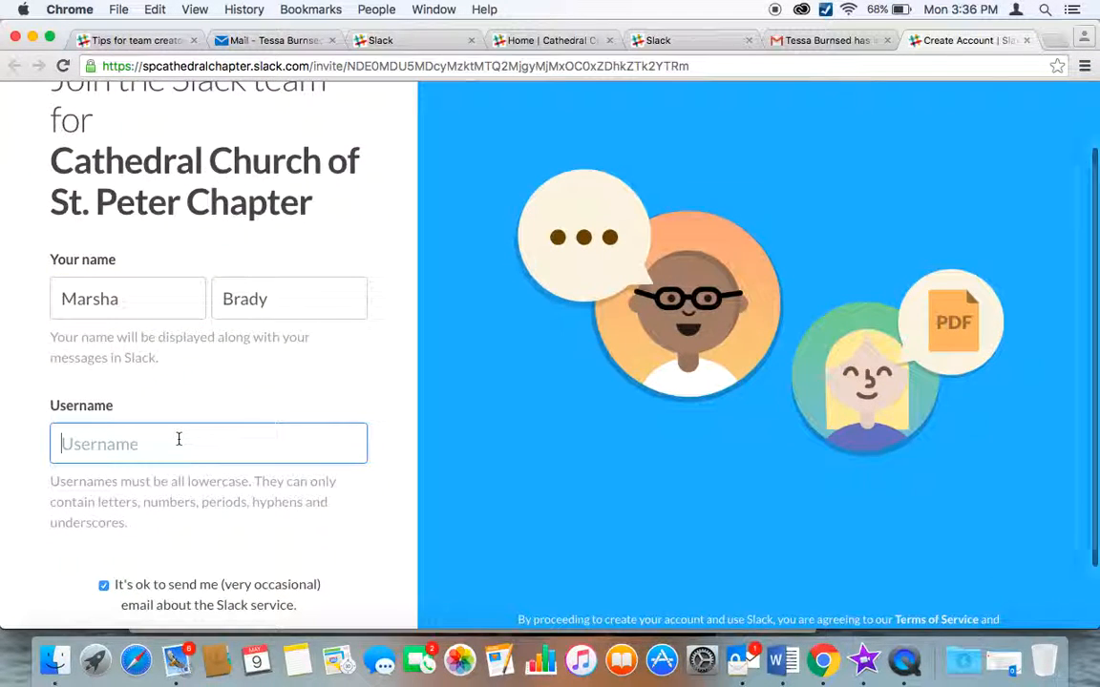
pyautogui.write('mbrady')
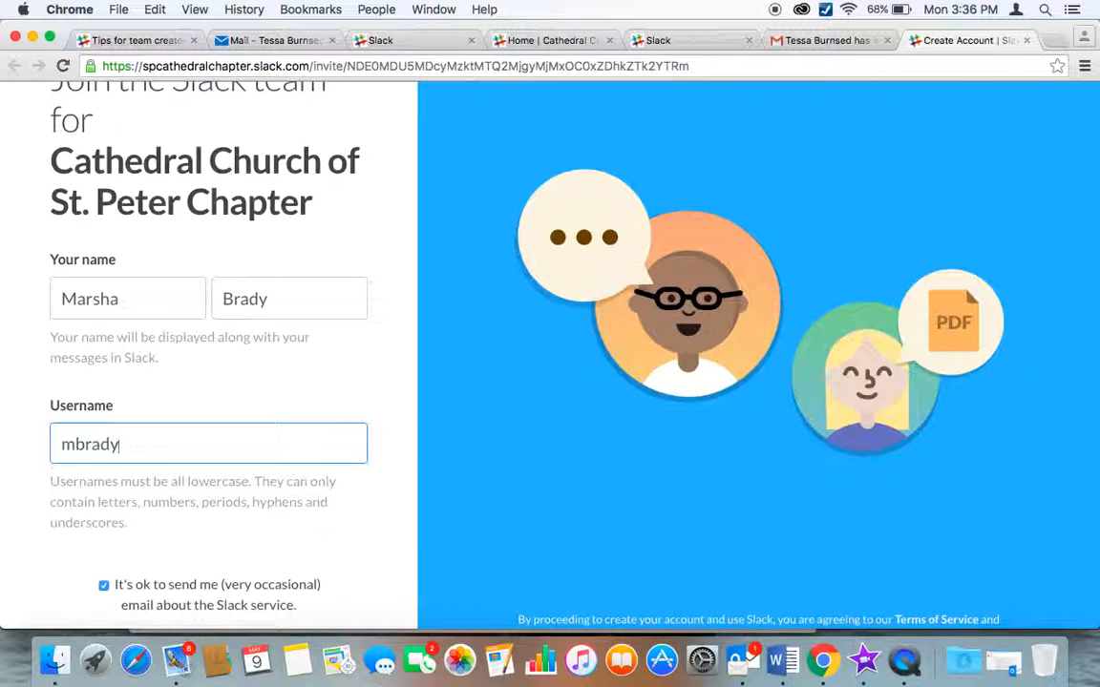
pyautogui.scroll(-2, 17, 400)
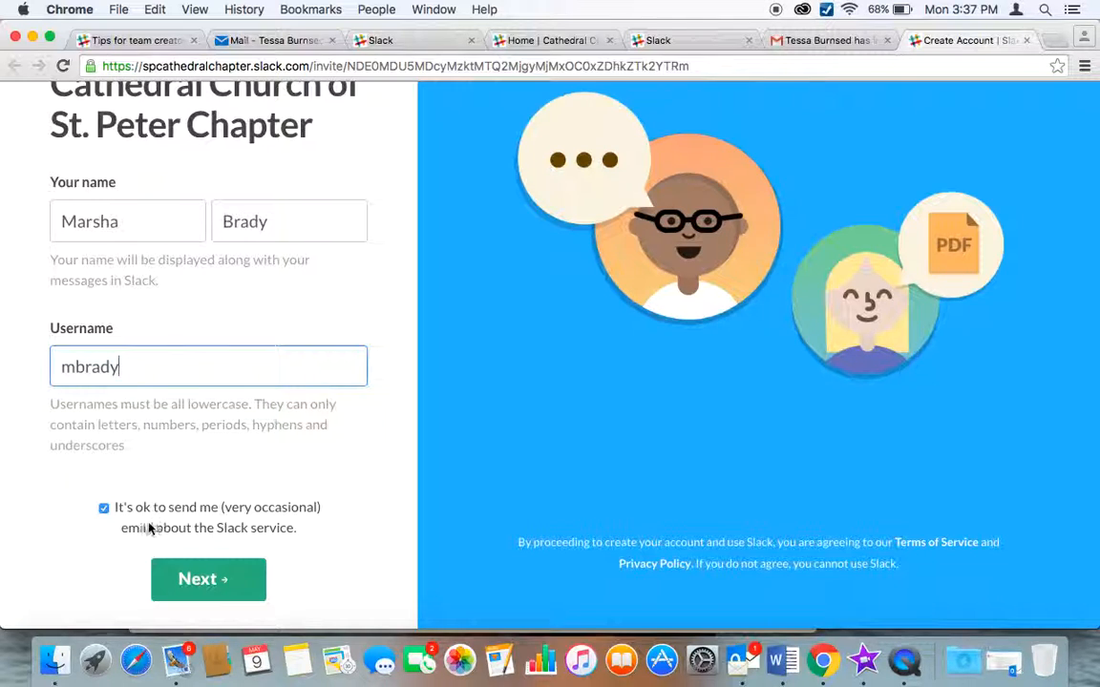
pyautogui.click(104, 509)
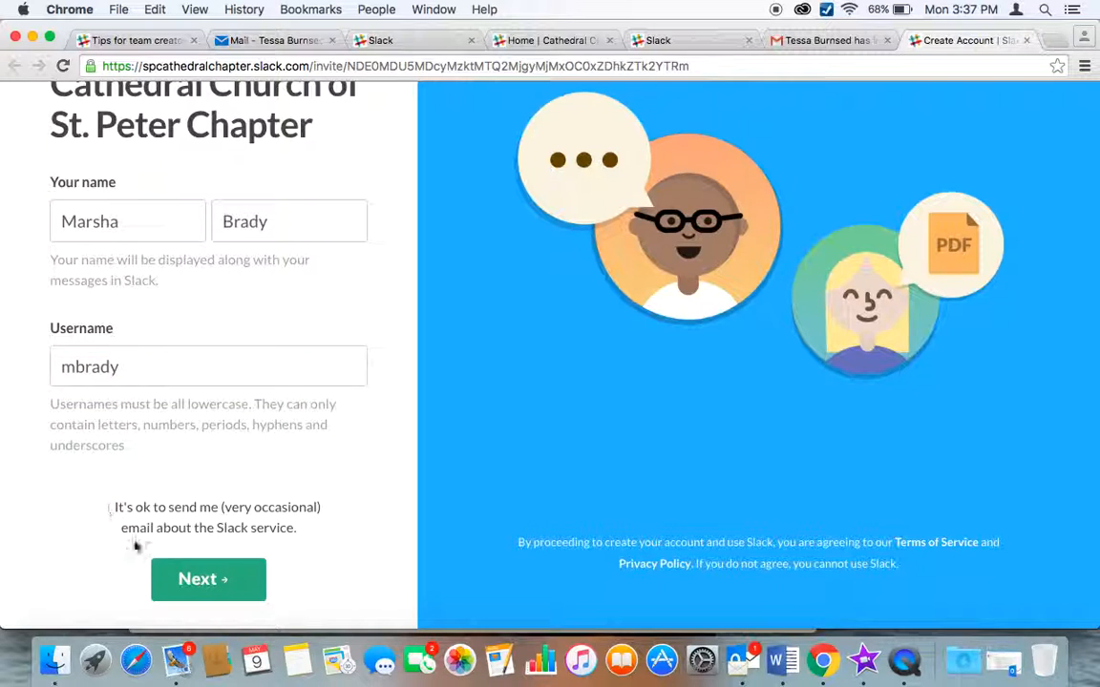
# Set an account password and join the team.
pyautogui.click(220, 591)
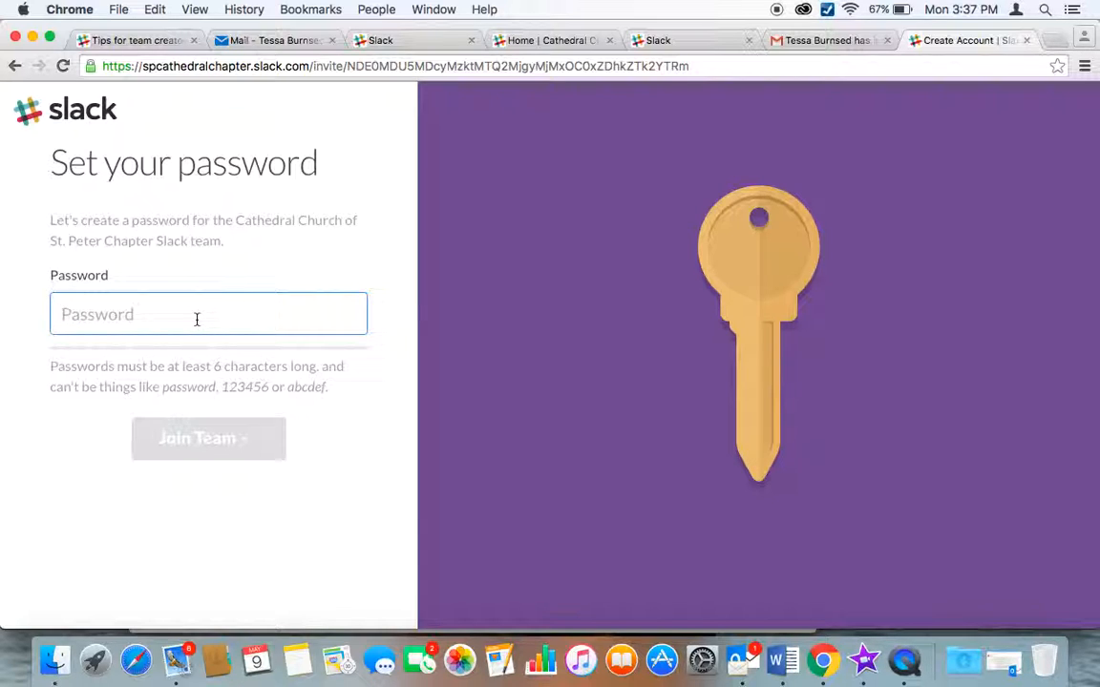
pyautogui.write('•••••••••')
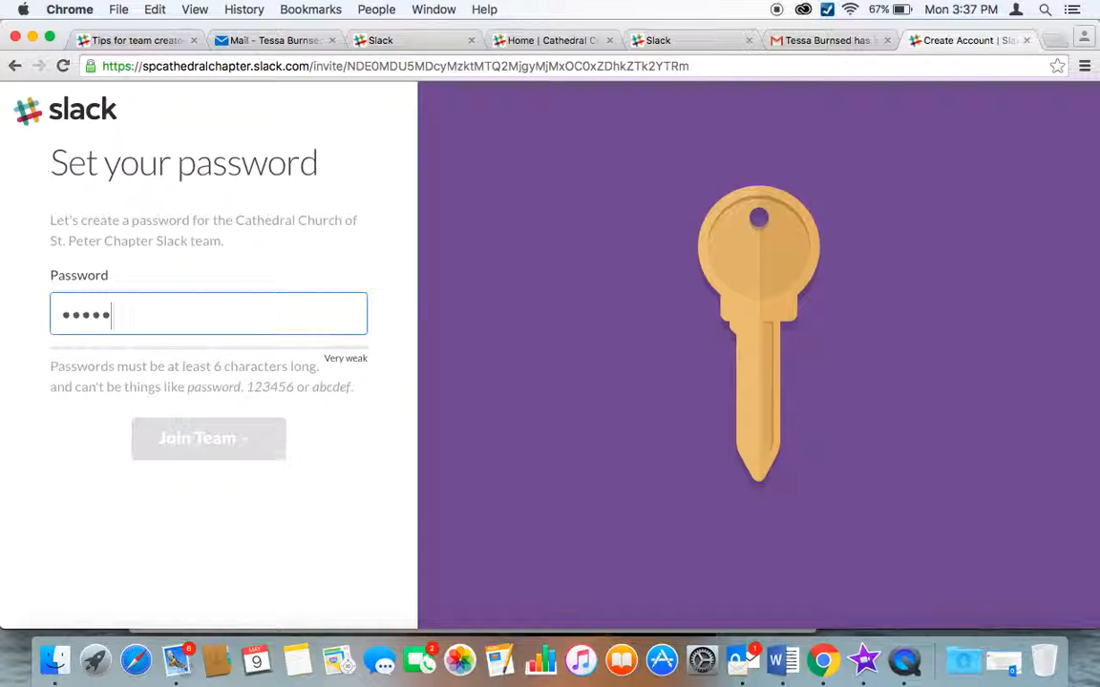
pyautogui.write('•••')
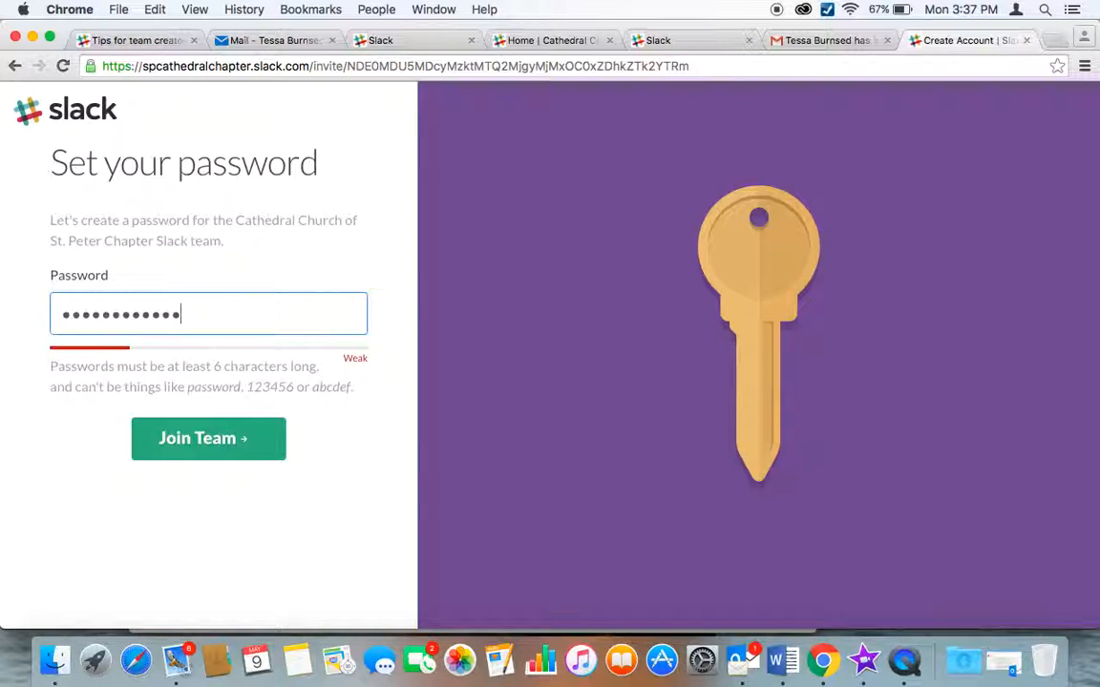
pyautogui.write('•')
pyautogui.click(229, 441)
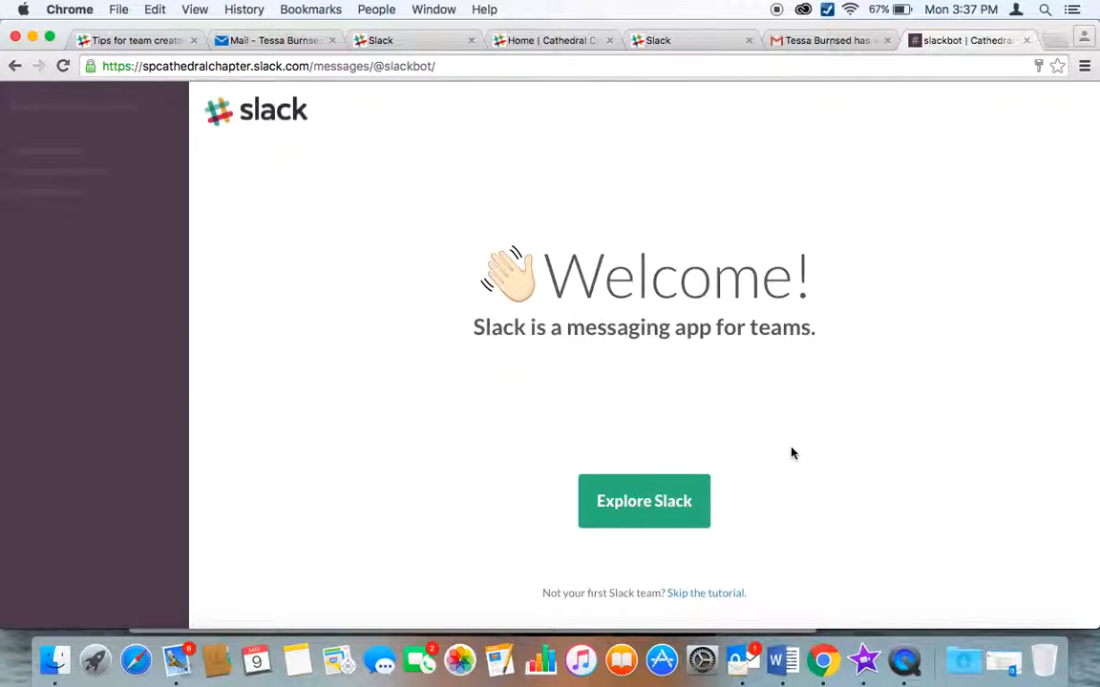
# Explore Slack, send 'start a conversation' to Slackbot, and dismiss both tour tips.
pyautogui.click(671, 514)
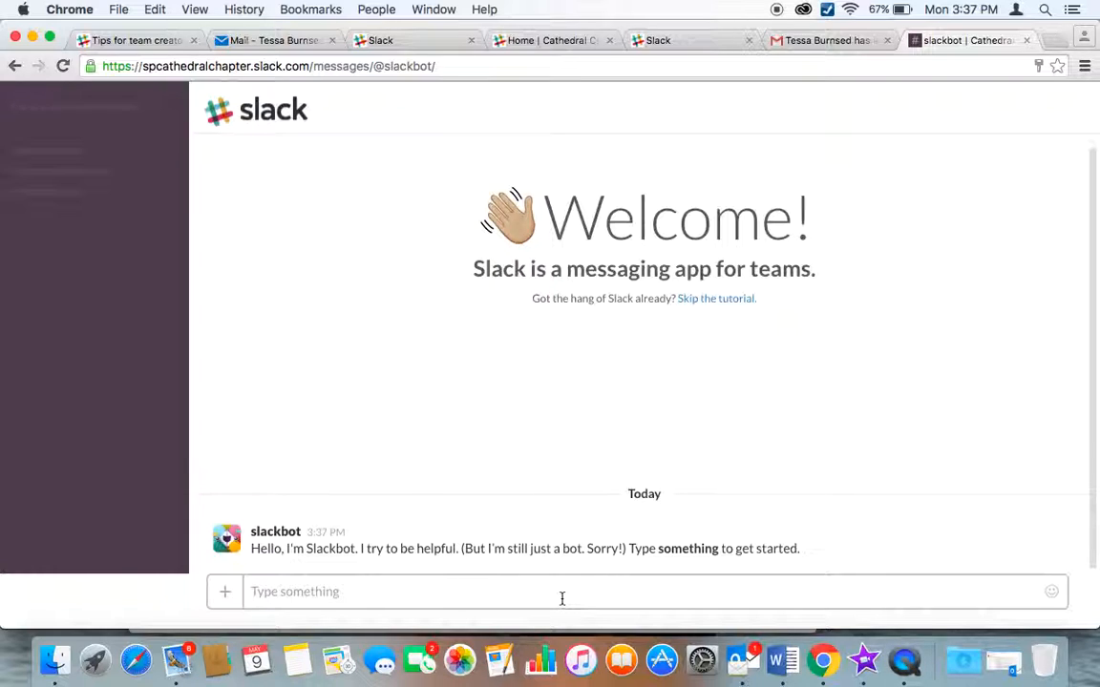
pyautogui.write('starta')
pyautogui.press('BackSpace')
pyautogui.write('a conversation')
pyautogui.press('Return')
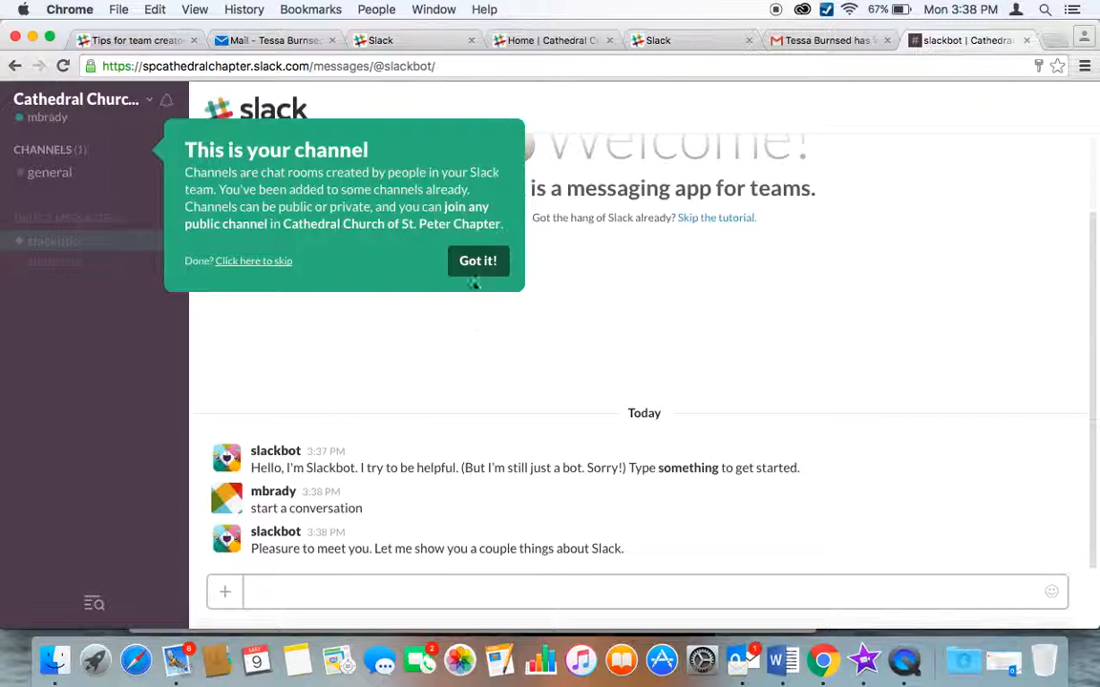
pyautogui.click(466, 260)
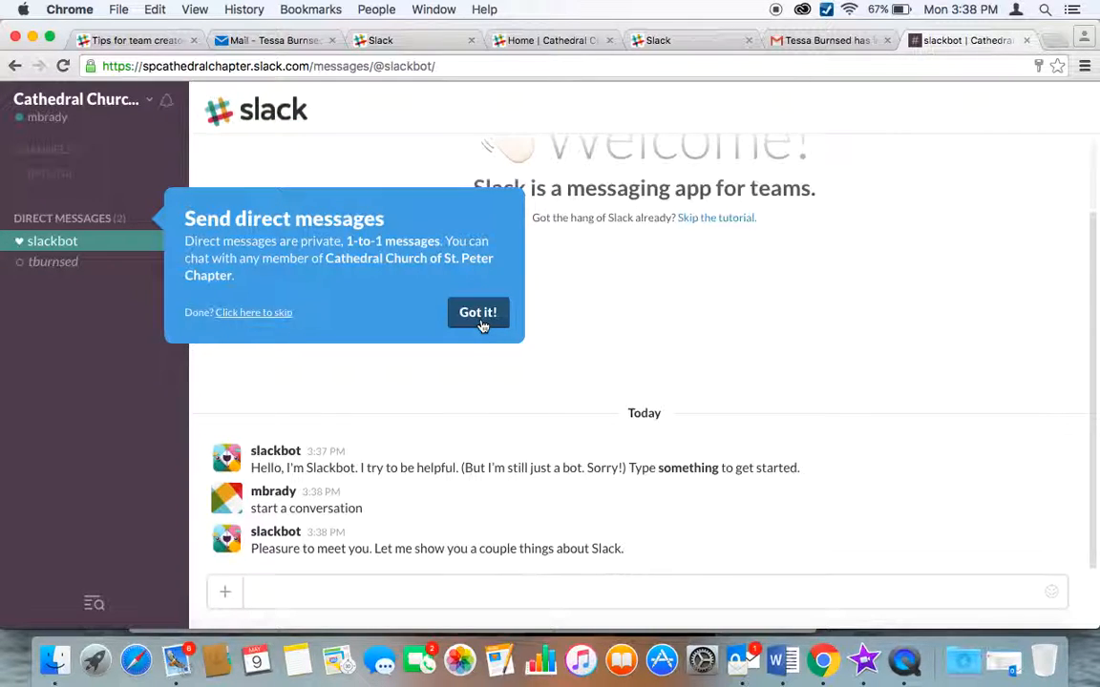
pyautogui.click(480, 314)
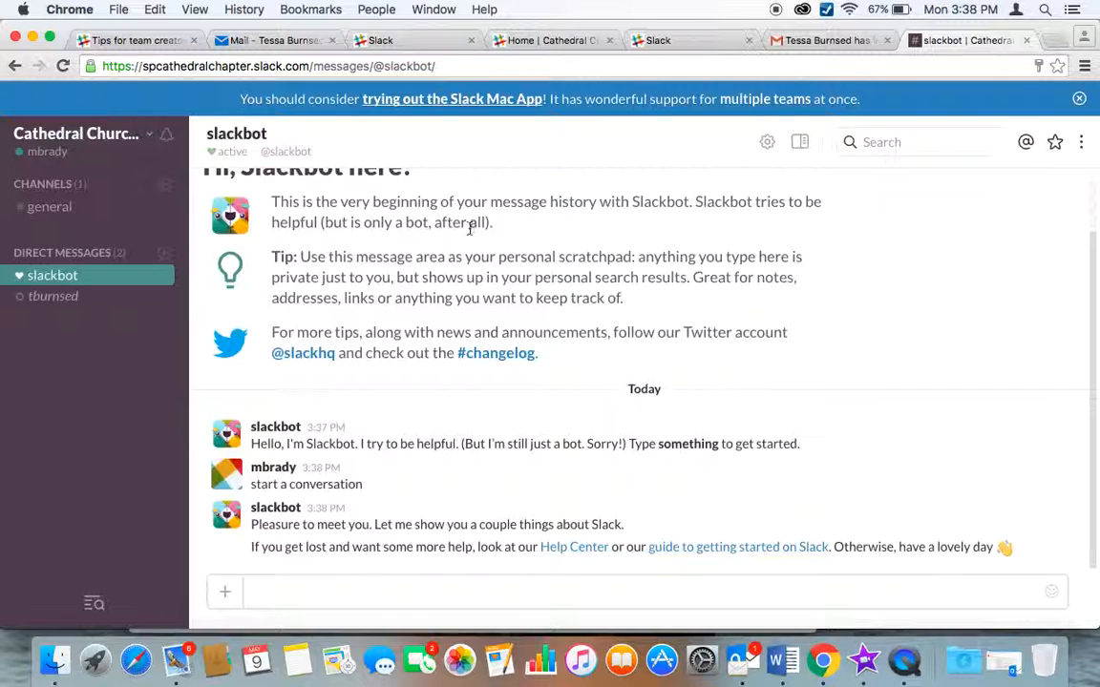
# Open the new public channel form from the CHANNELS + icon in the sidebar.
pyautogui.scroll(3, 605, 275)
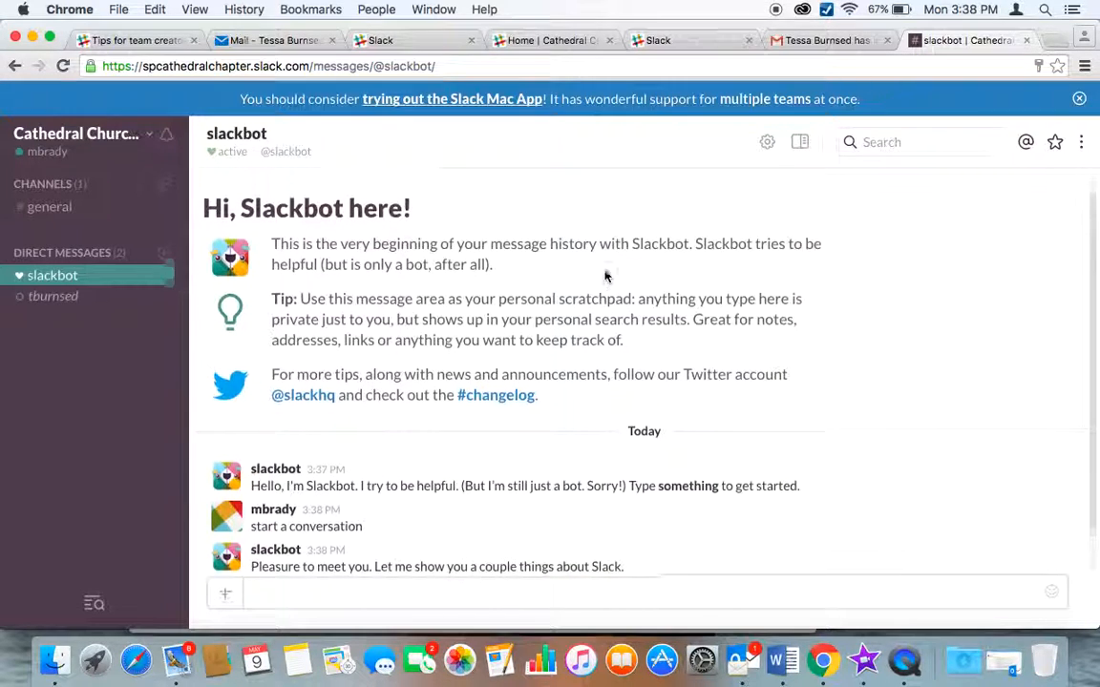
pyautogui.scroll(-3, 604, 275)
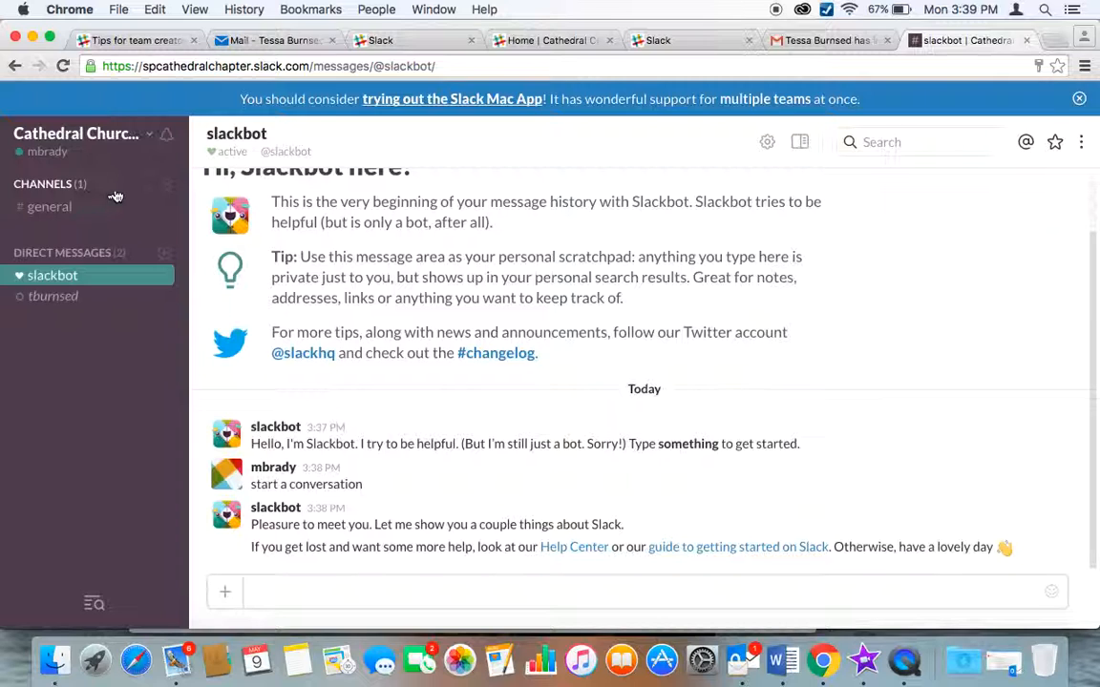
pyautogui.click(164, 187)
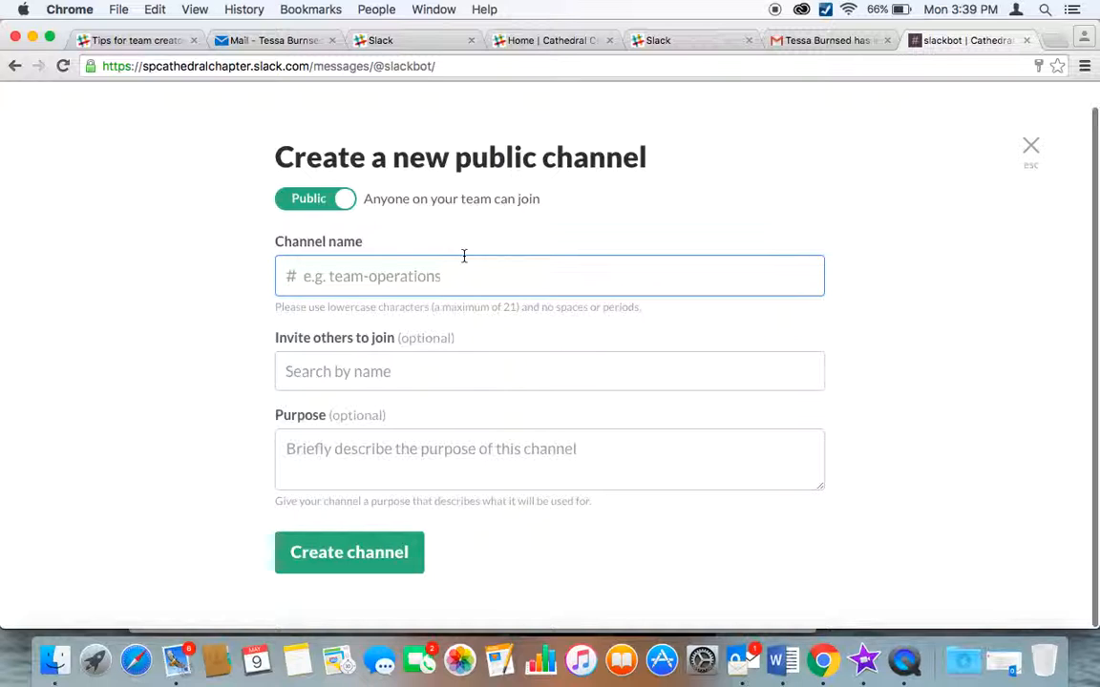
# Create the public channel 'indoorpicnic' without a space and dismiss its welcome note.
pyautogui.write('Indoo')
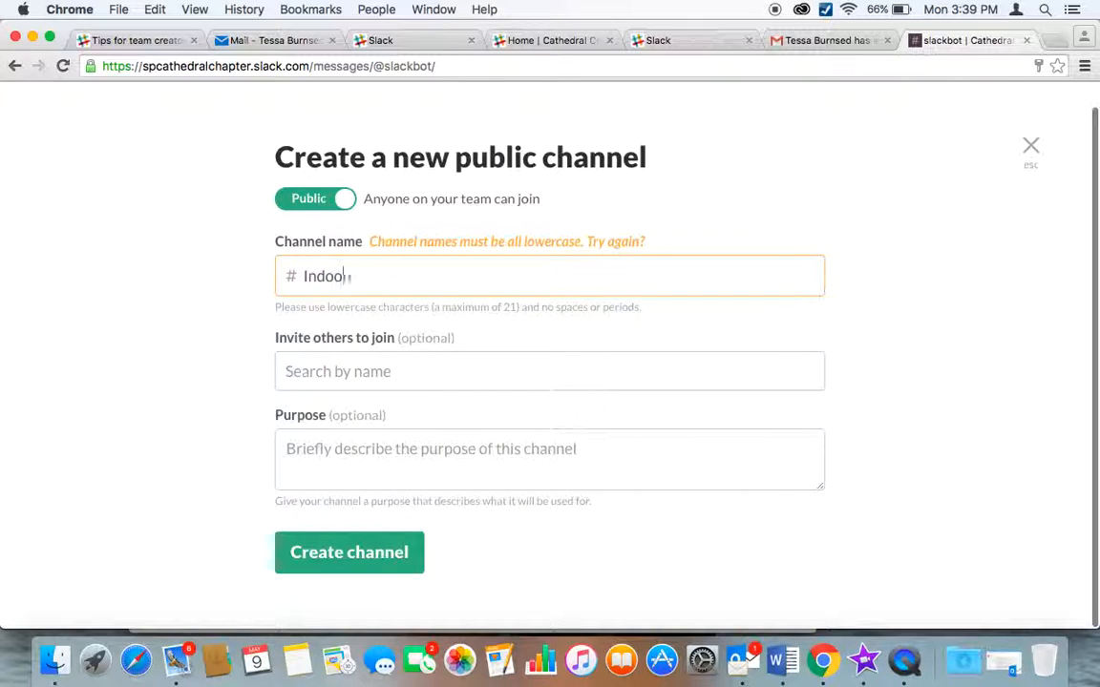
pyautogui.write('r')
pyautogui.press('BackSpace')
pyautogui.press('BackSpace')
pyautogui.press('BackSpace')
pyautogui.press('BackSpace')
pyautogui.press('BackSpace')
pyautogui.press('BackSpace')
pyautogui.write('indoor picn')
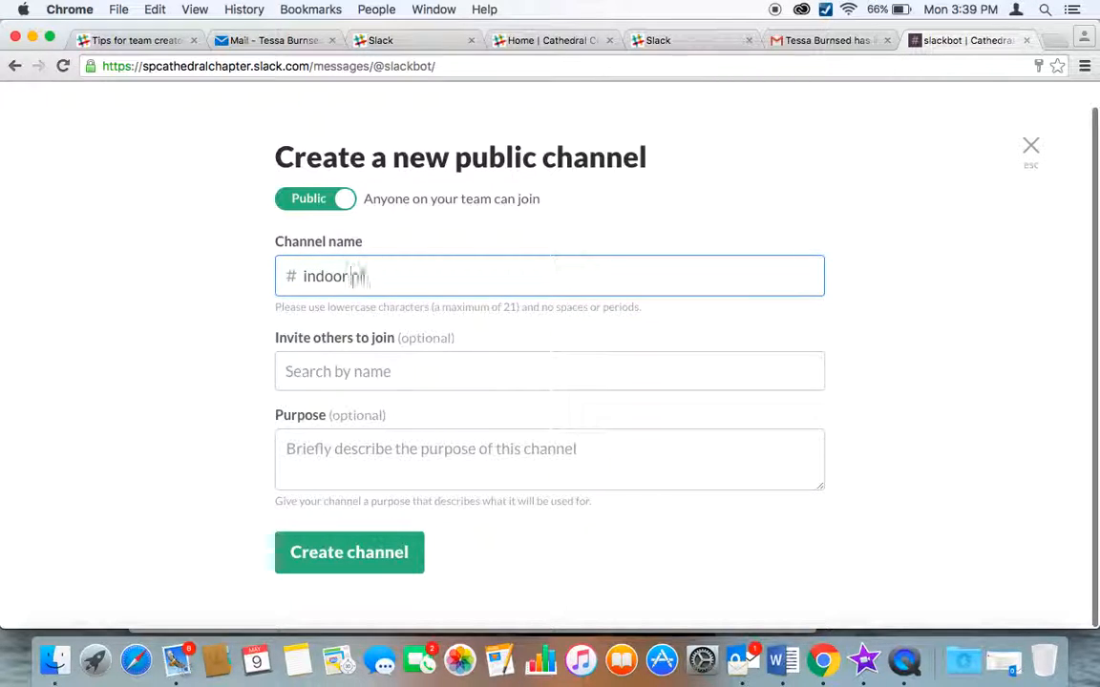
pyautogui.write('ic')
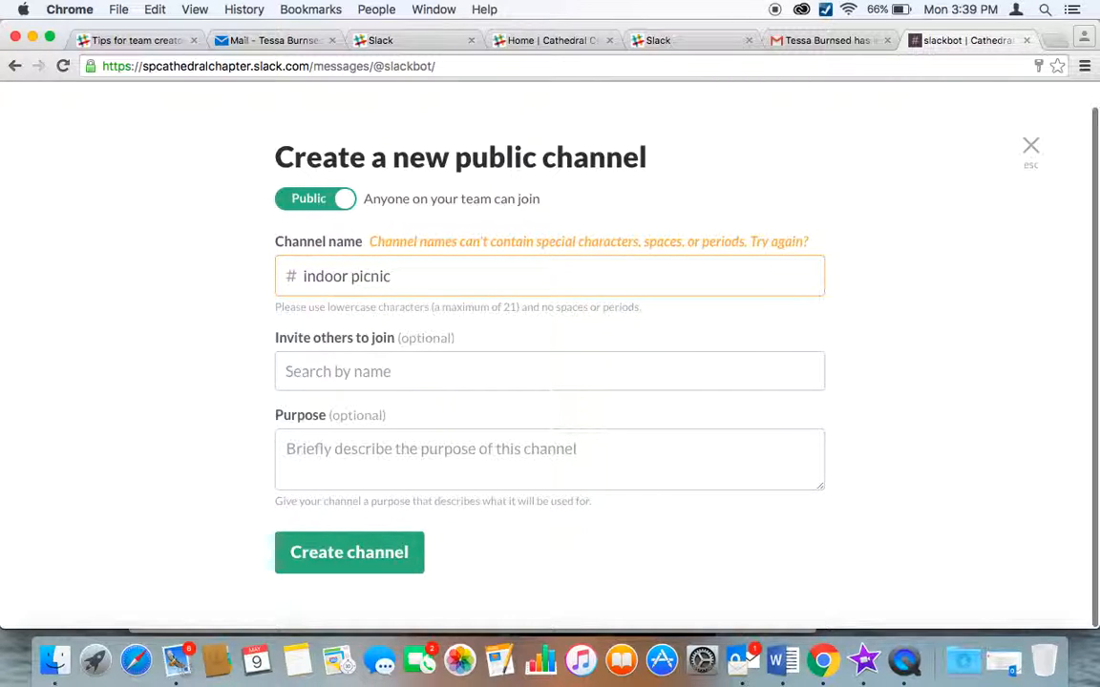
pyautogui.click(391, 367)
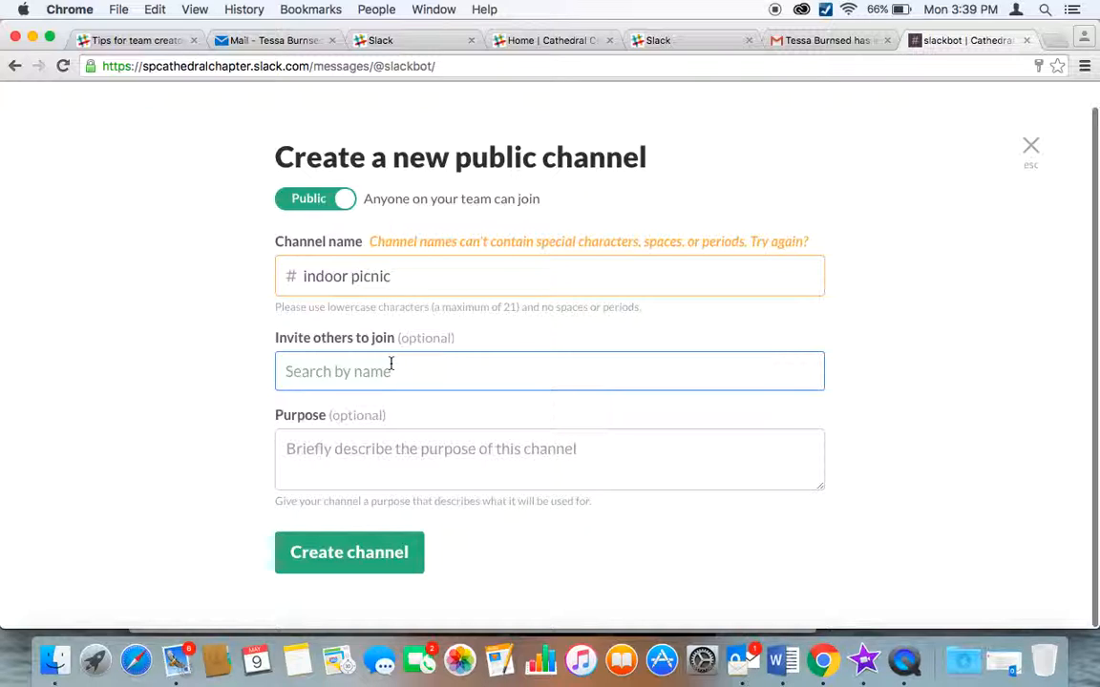
pyautogui.click(423, 446)
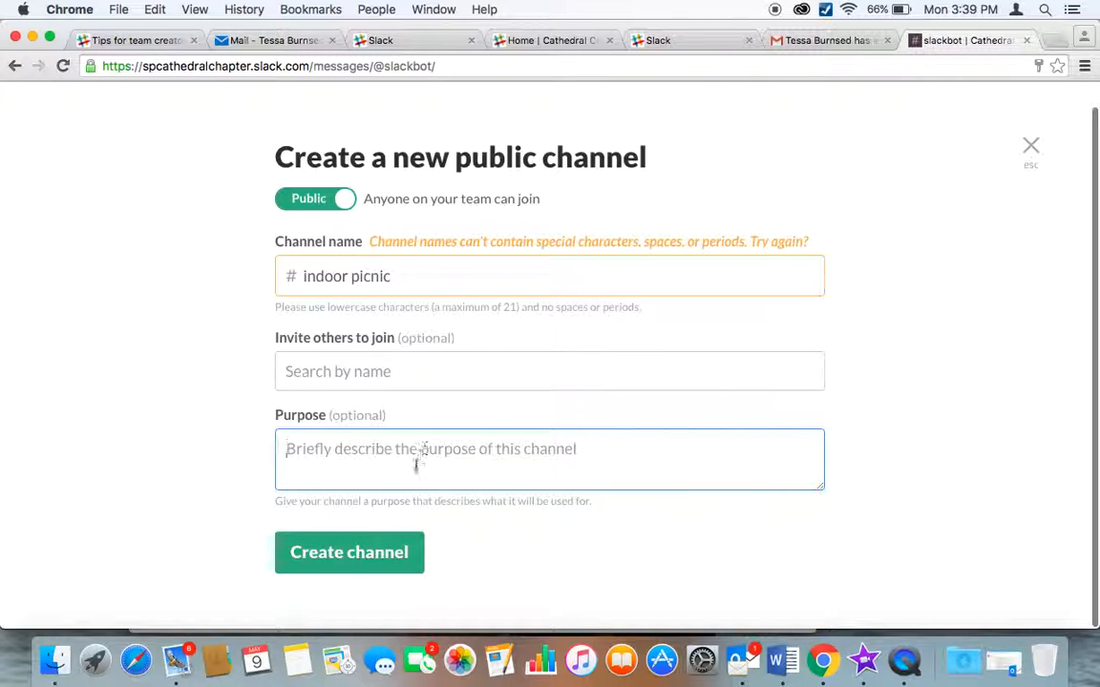
pyautogui.click(384, 565)
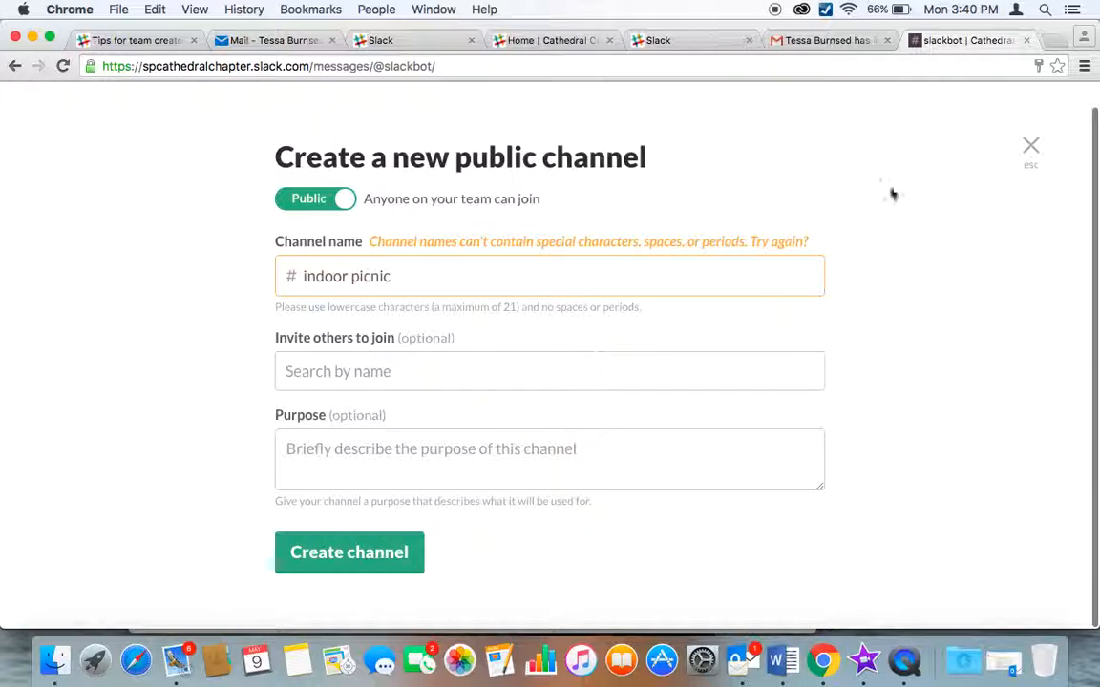
pyautogui.click(353, 277)
pyautogui.press('BackSpace')
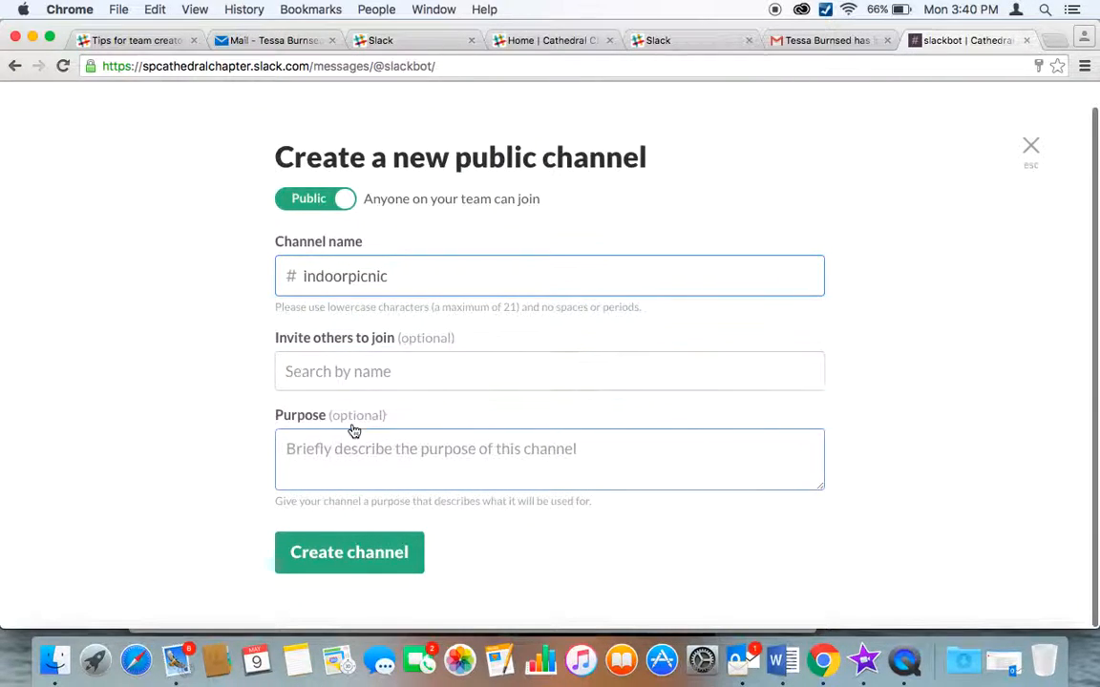
pyautogui.click(354, 548)
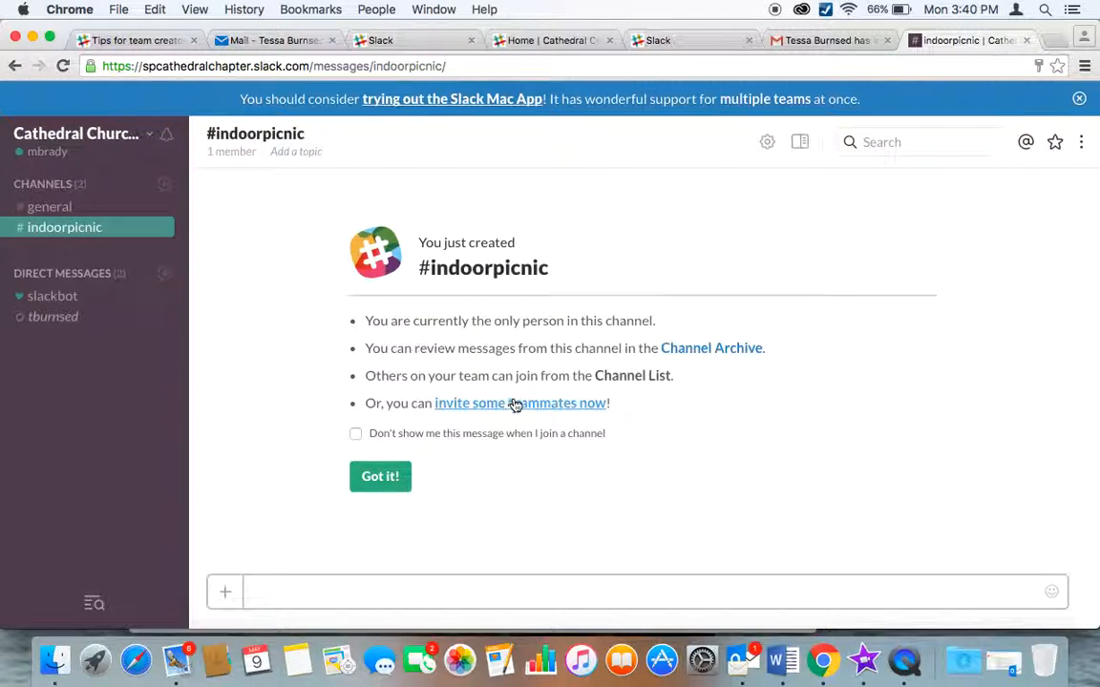
pyautogui.click(378, 479)
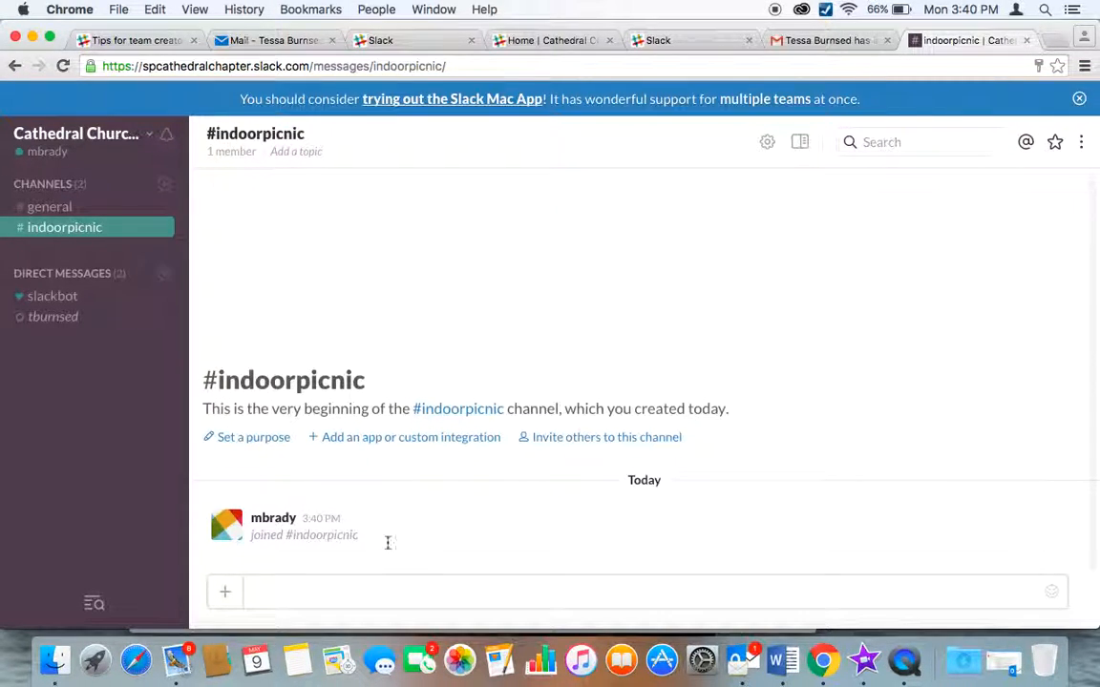
# Invite the other team member to #indoorpicnic, bringing it to 2 members.
pyautogui.click(226, 598)
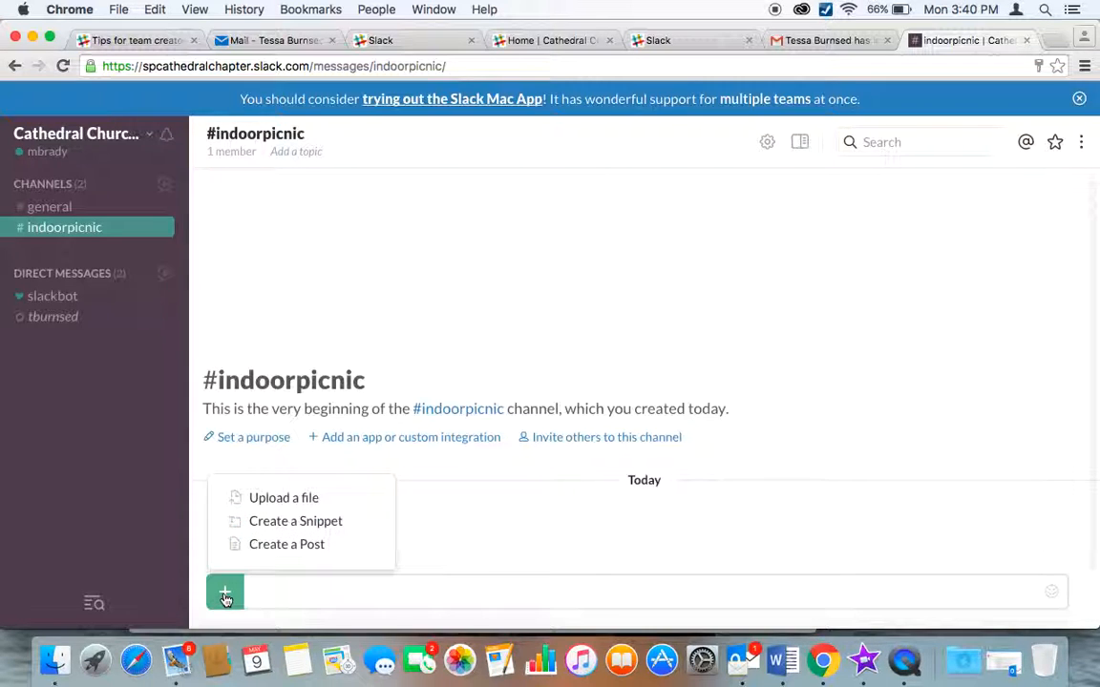
pyautogui.click(473, 525)
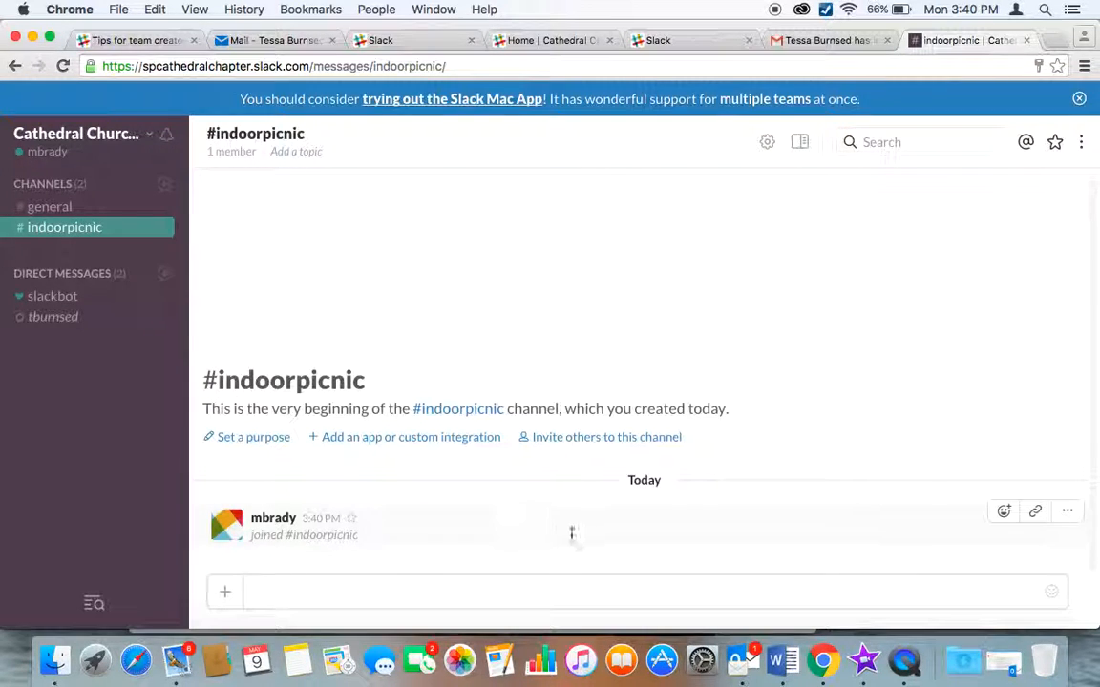
pyautogui.click(588, 438)
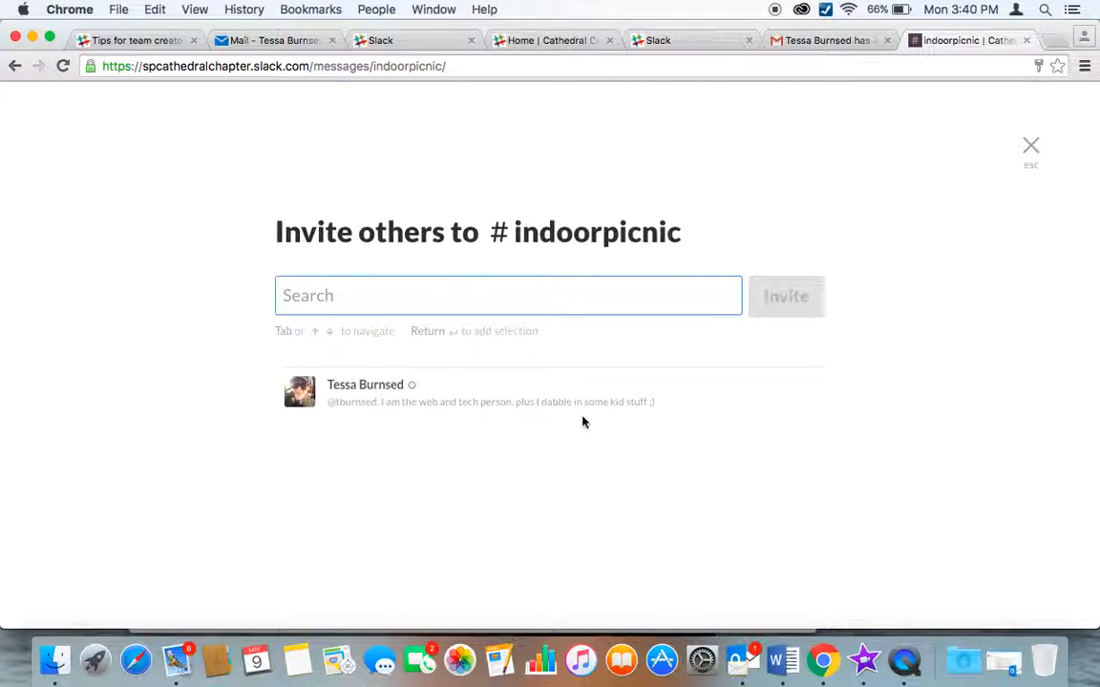
pyautogui.click(387, 401)
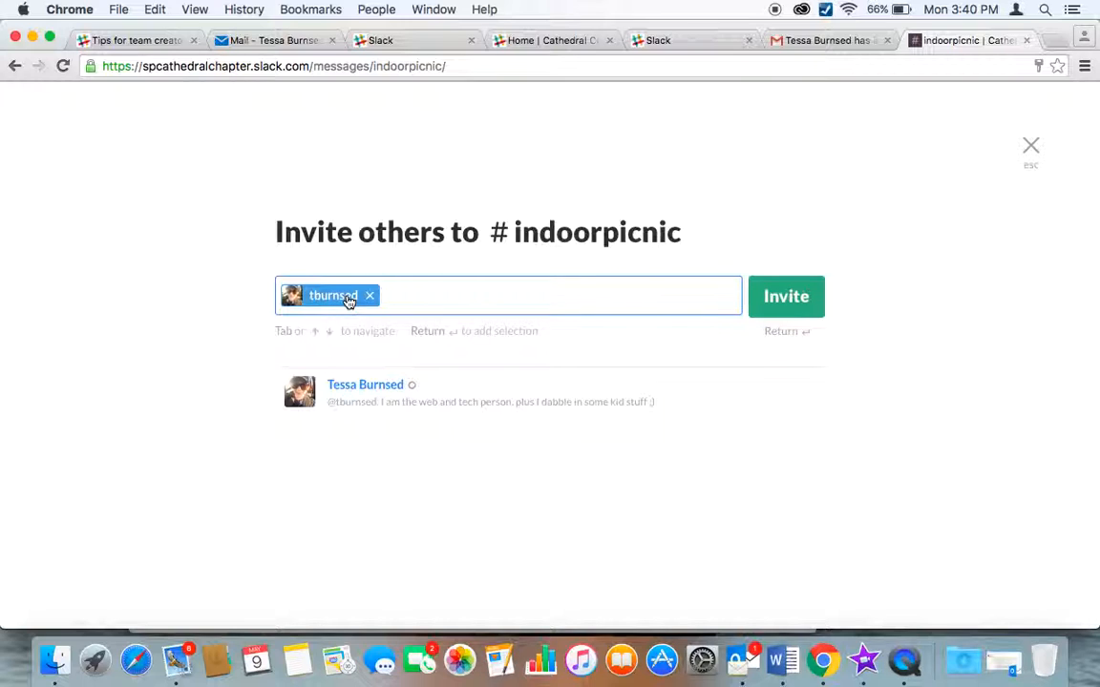
pyautogui.click(814, 291)
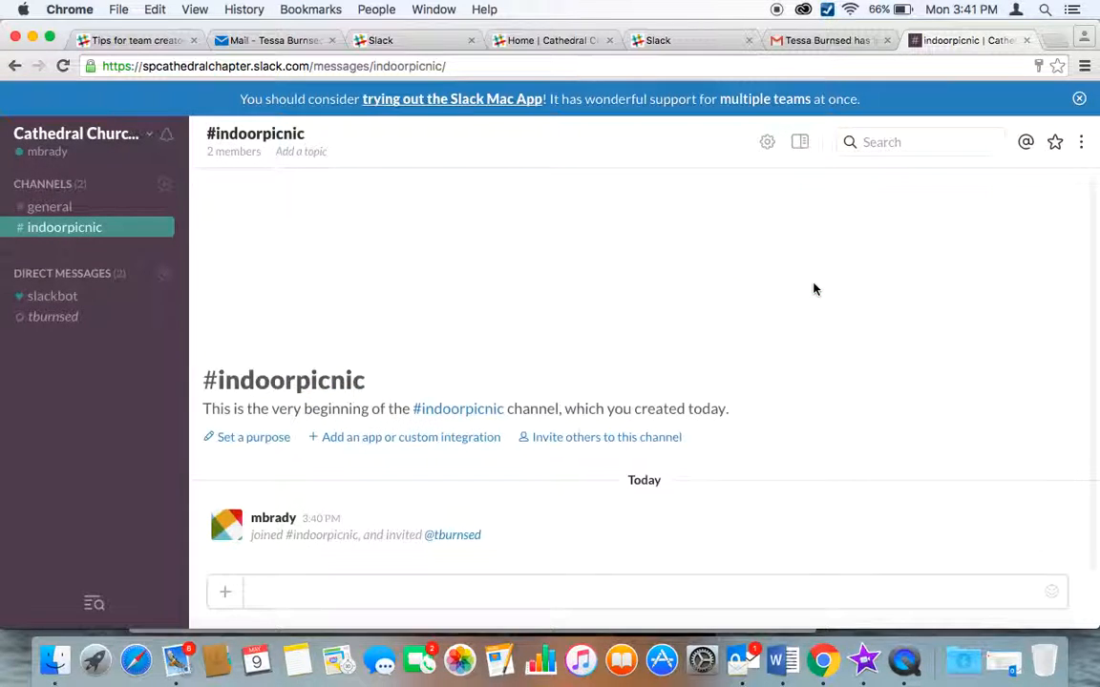
# Post 'I am so excited for the indoor picnic this sunday! Is there anything left to be done' in #indoorpicnic.
pyautogui.click(360, 597)
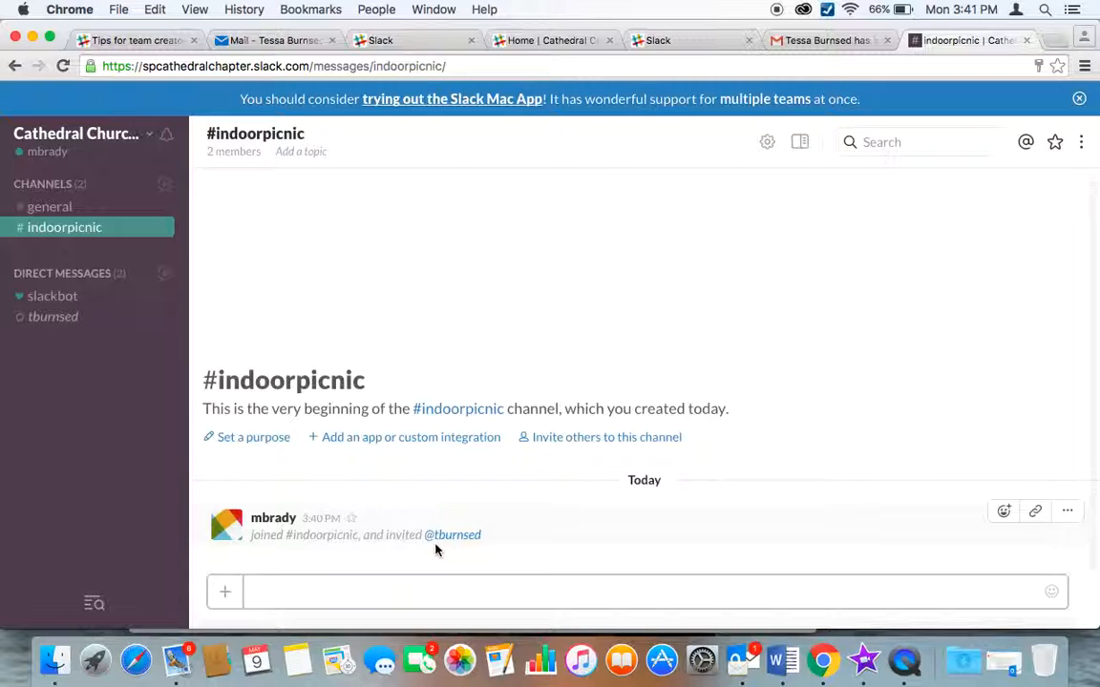
pyautogui.write('I am so excited f')
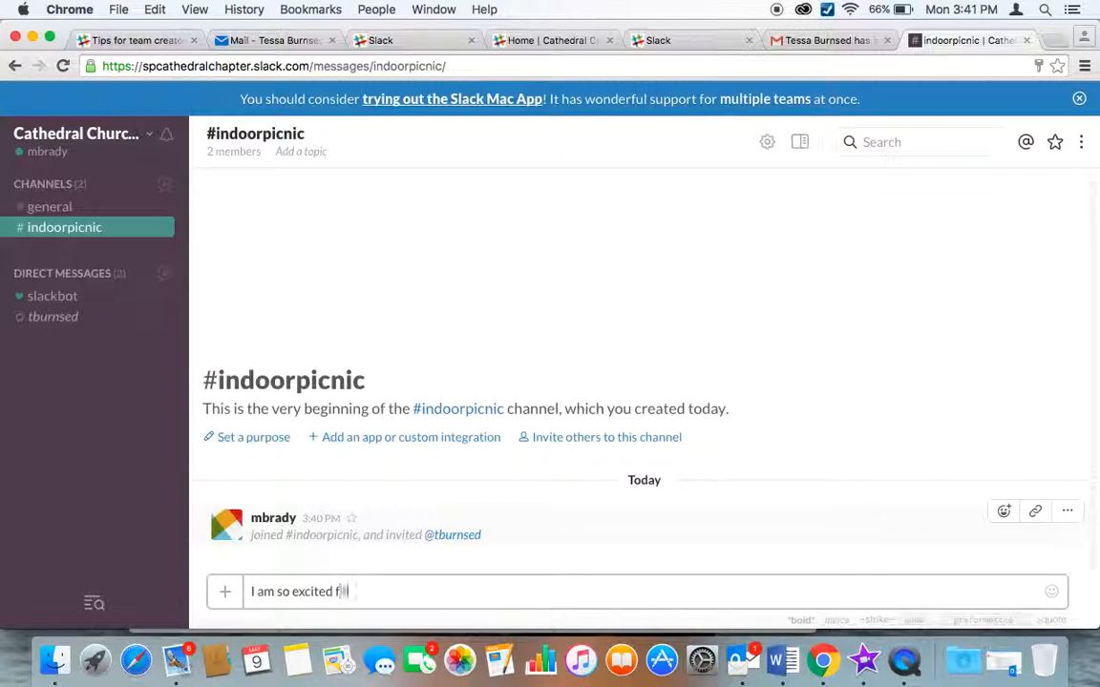
pyautogui.write('or the indoor pi')
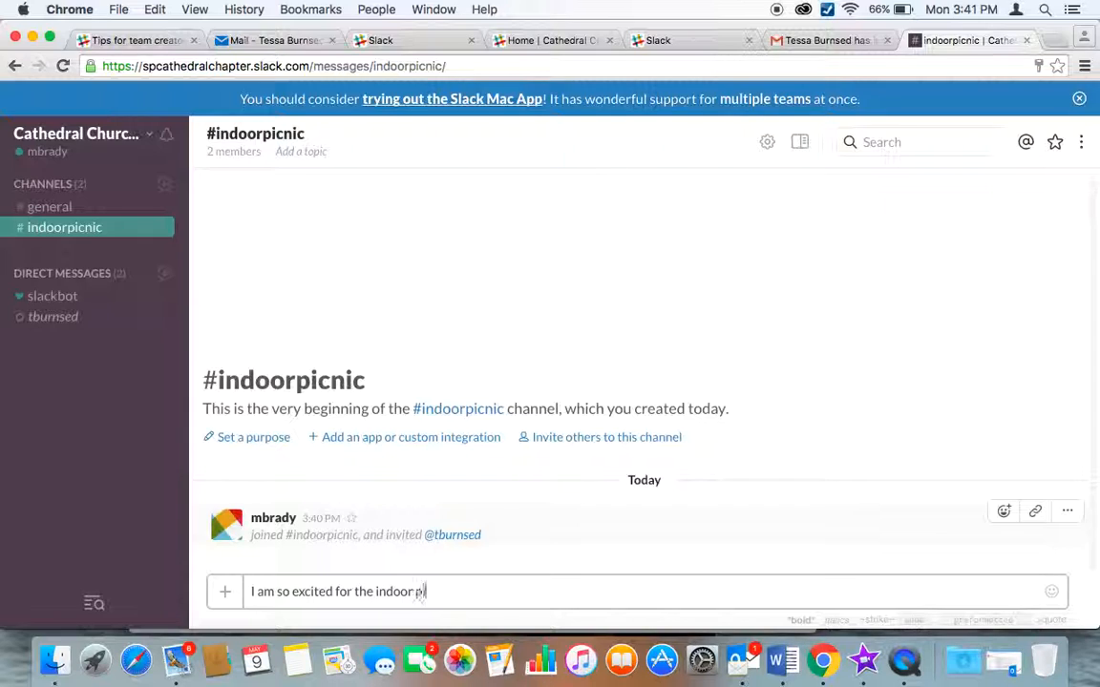
pyautogui.write('cnic this ')
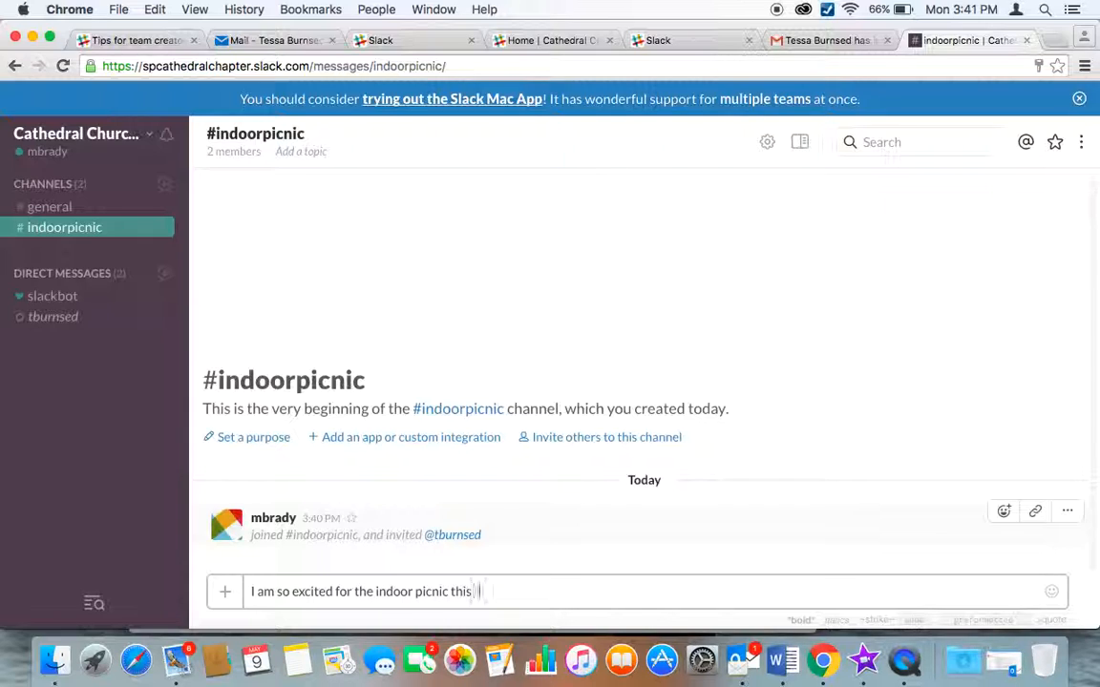
pyautogui.write('sunda!y! Is there anything le')
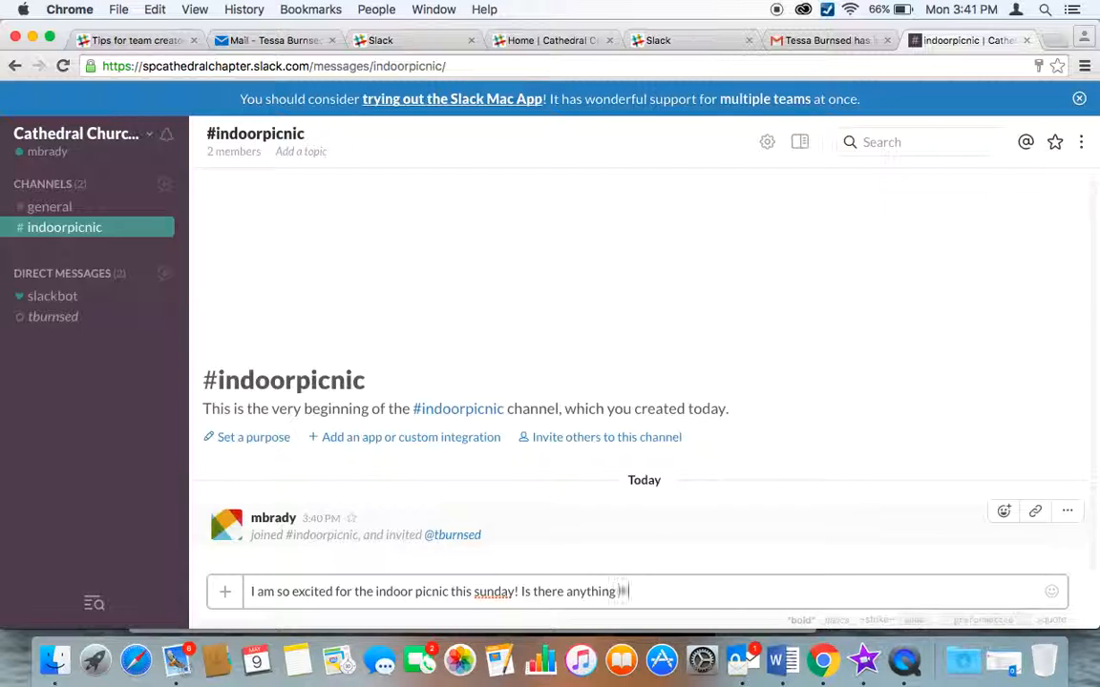
pyautogui.write('ft to be done?')
pyautogui.press('Return')
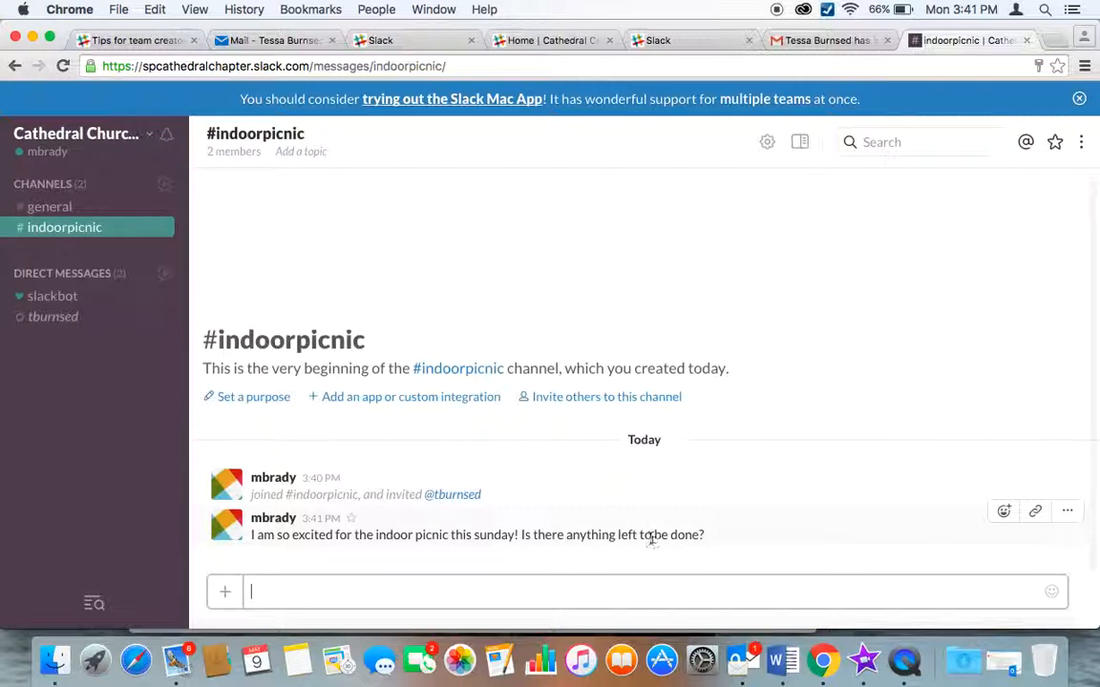
pyautogui.click(86, 276)
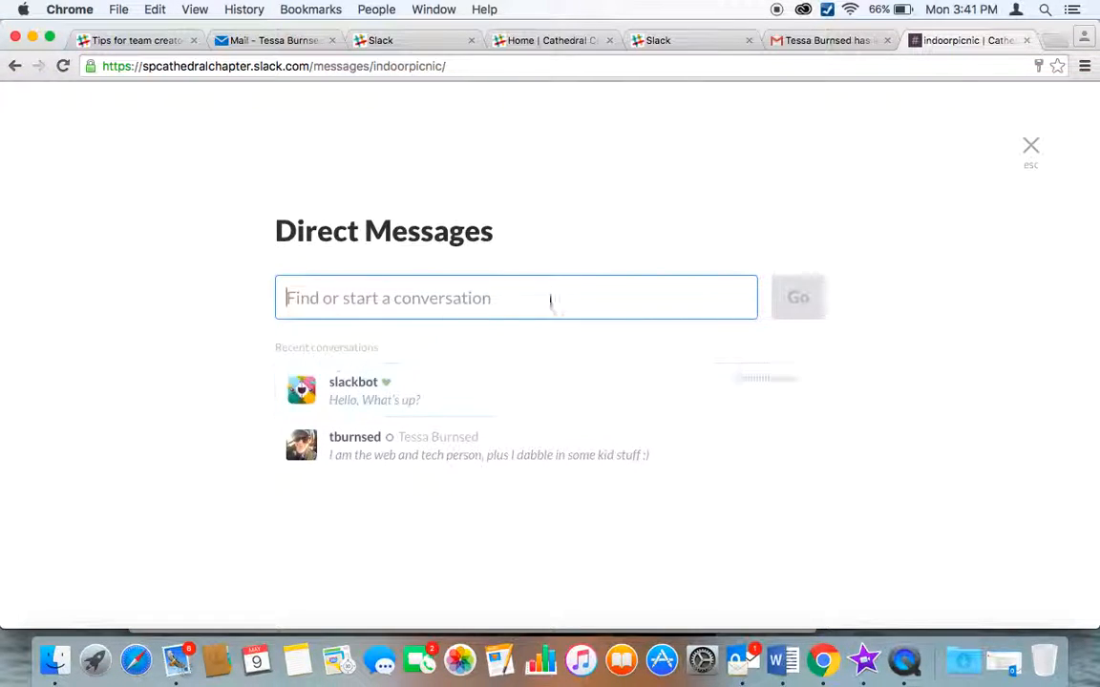
pyautogui.click(1031, 146)
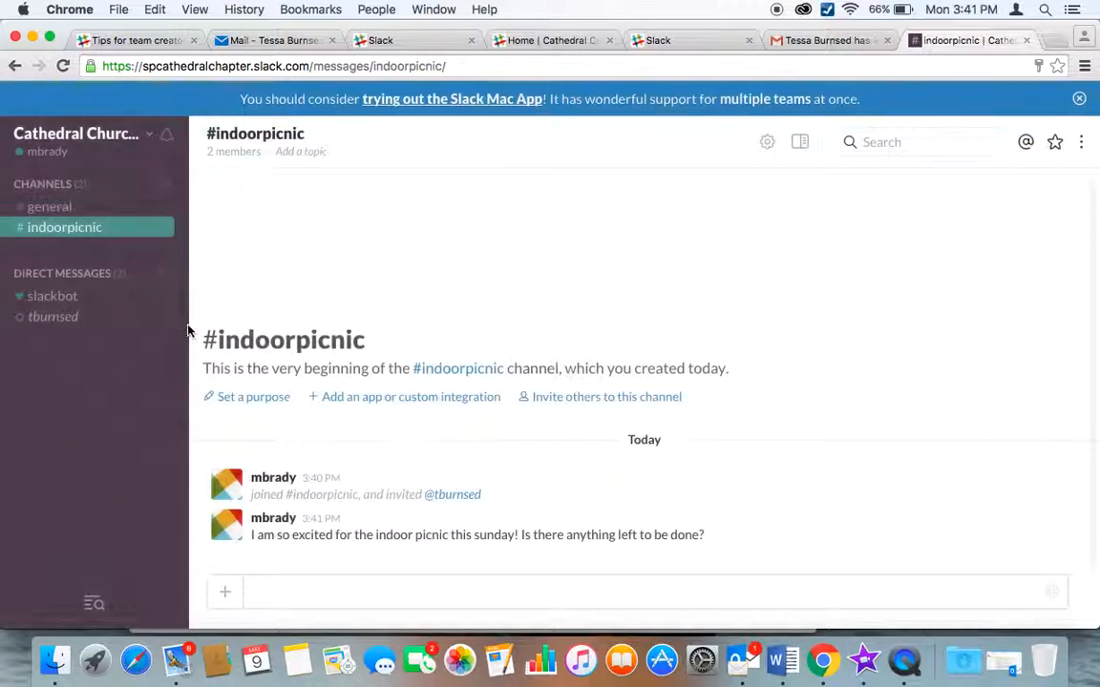
pyautogui.click(55, 303)
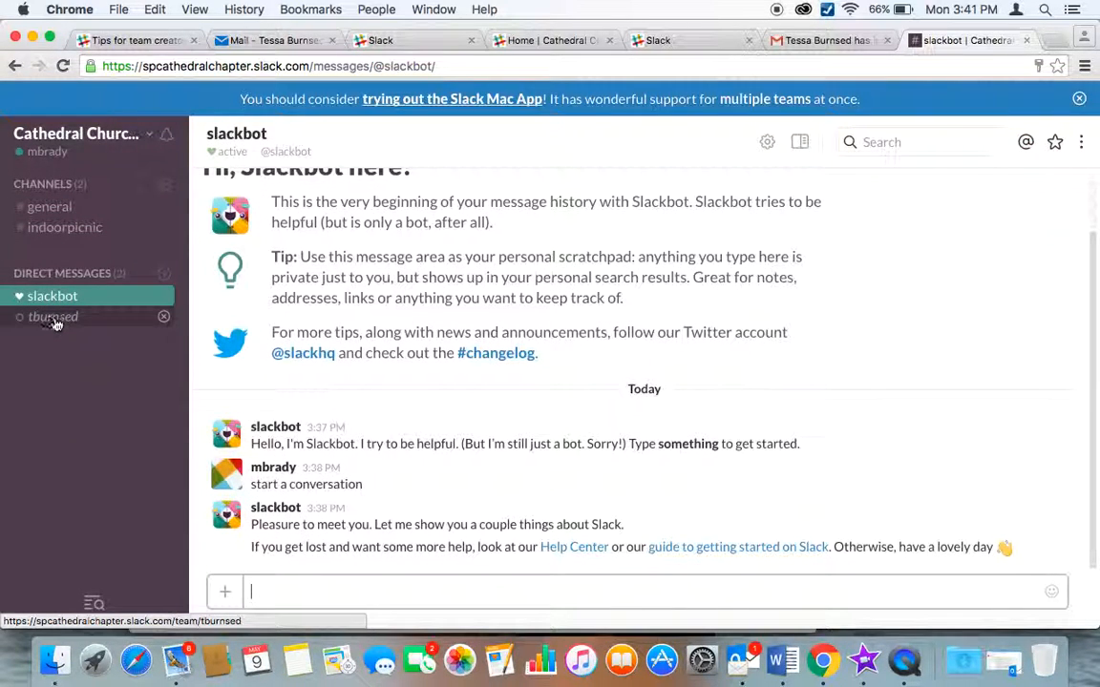
pyautogui.click(54, 318)
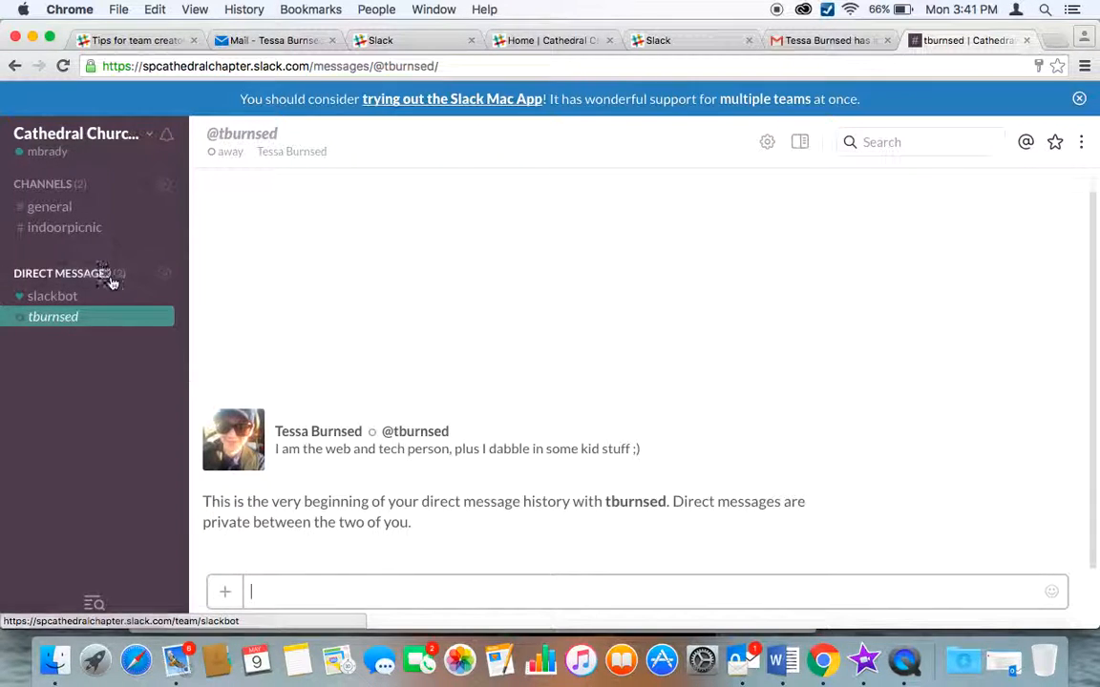
pyautogui.click(66, 229)
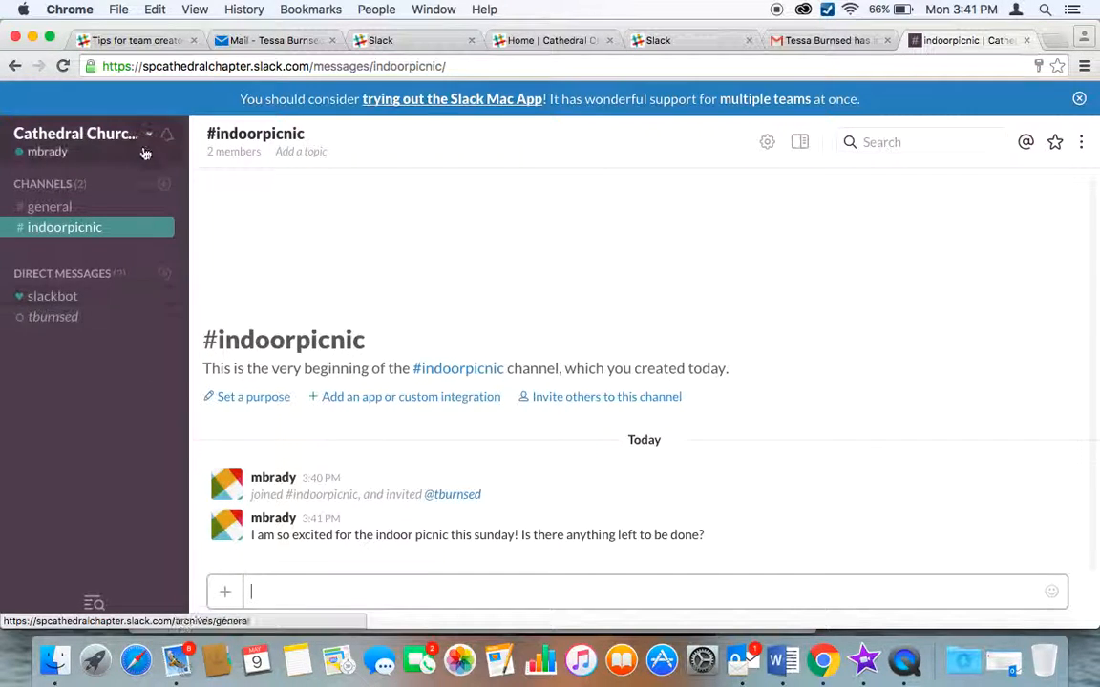
pyautogui.click(65, 154)
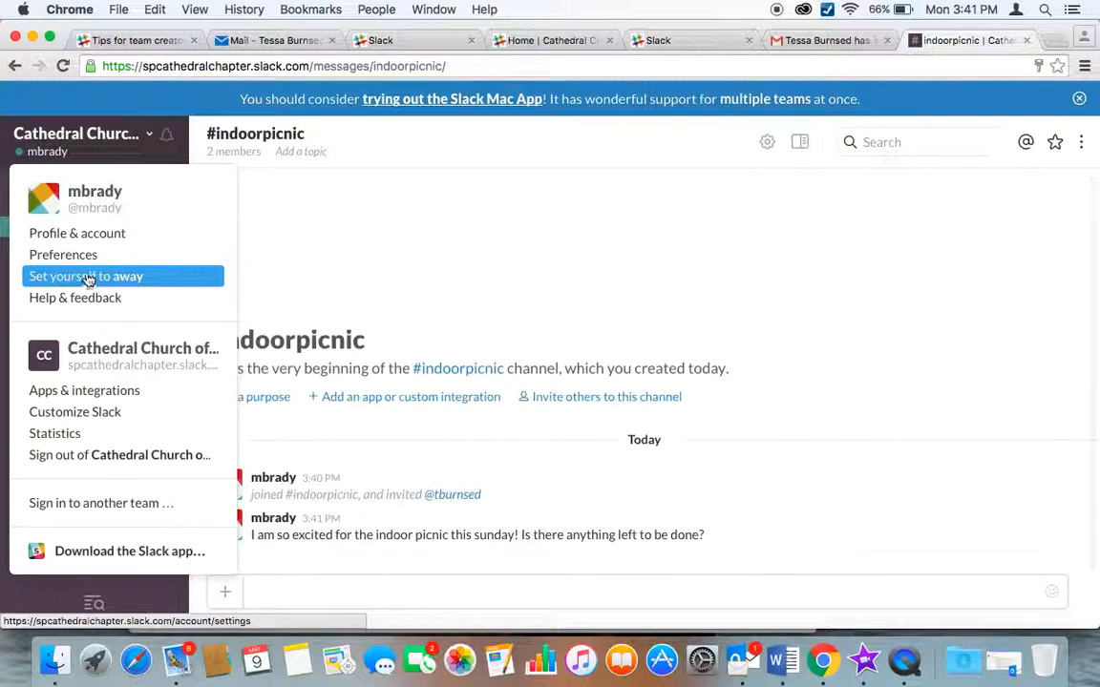
pyautogui.click(85, 235)
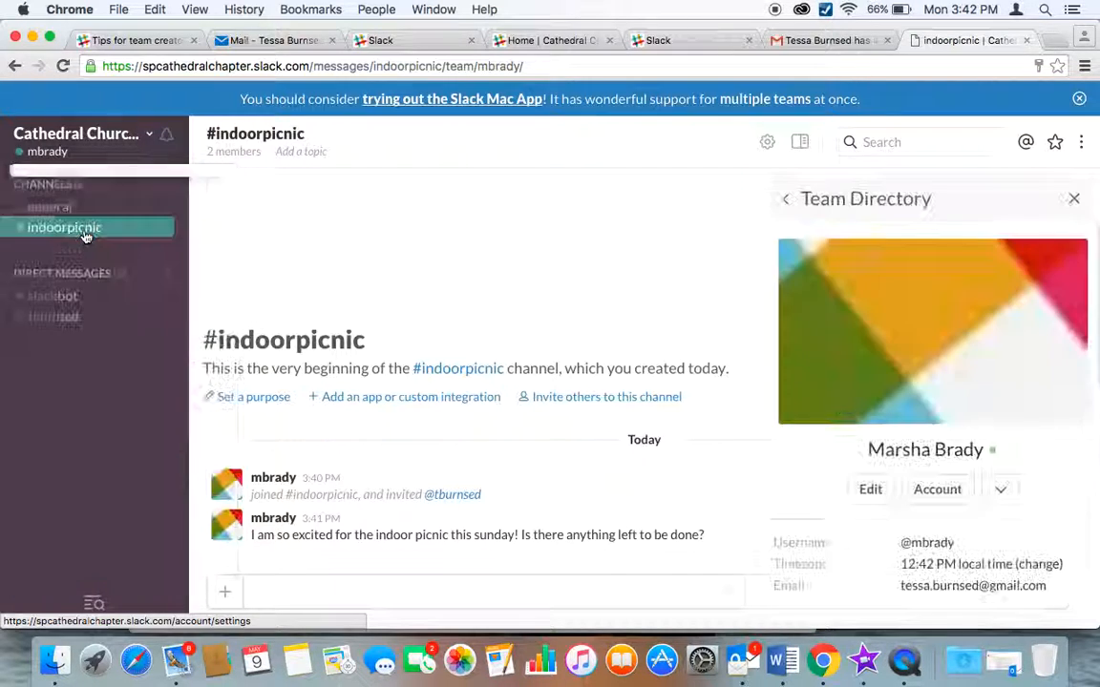
pyautogui.click(864, 489)
pyautogui.click(418, 302)
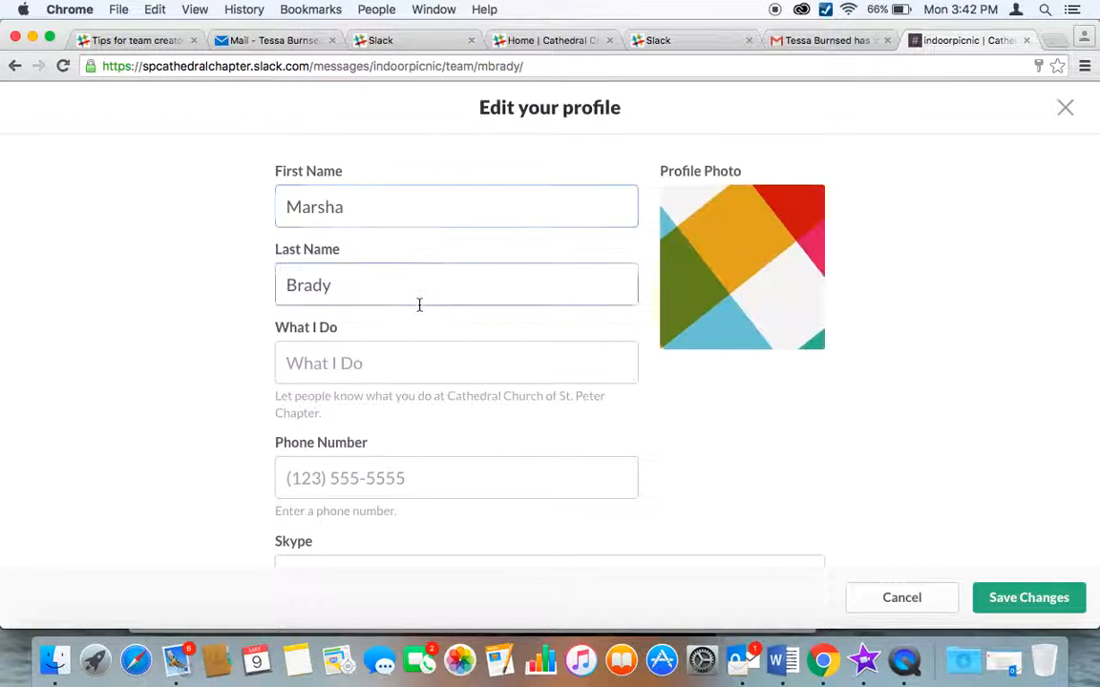
pyautogui.scroll(-1, 419, 305)
pyautogui.click(384, 306)
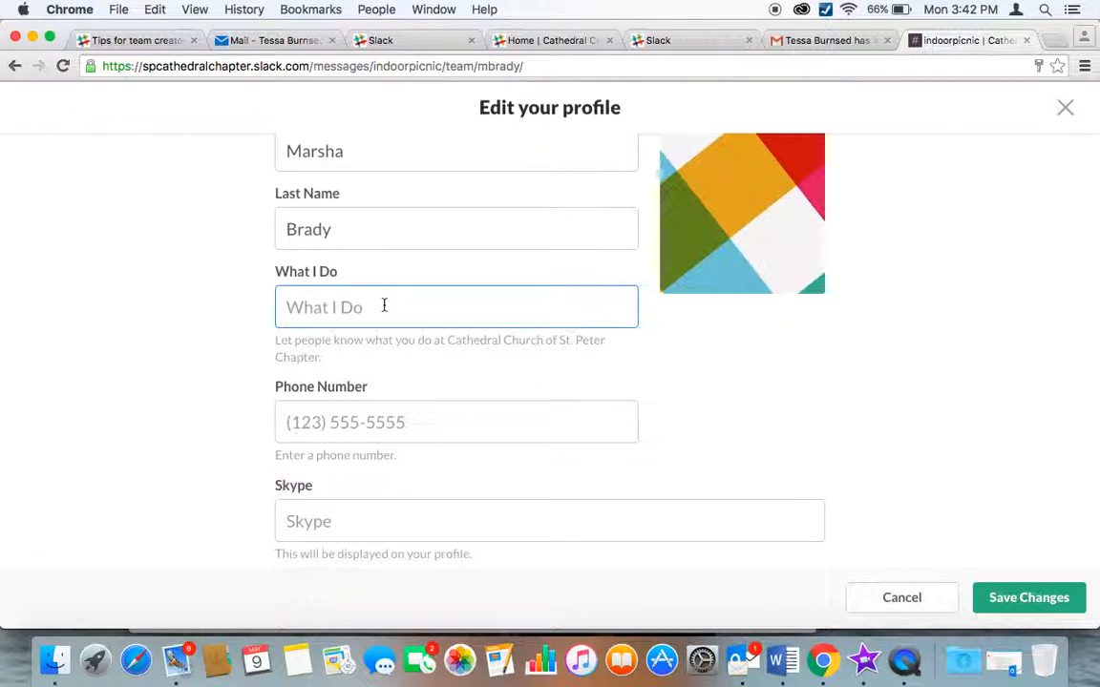
pyautogui.write('LatAlter')
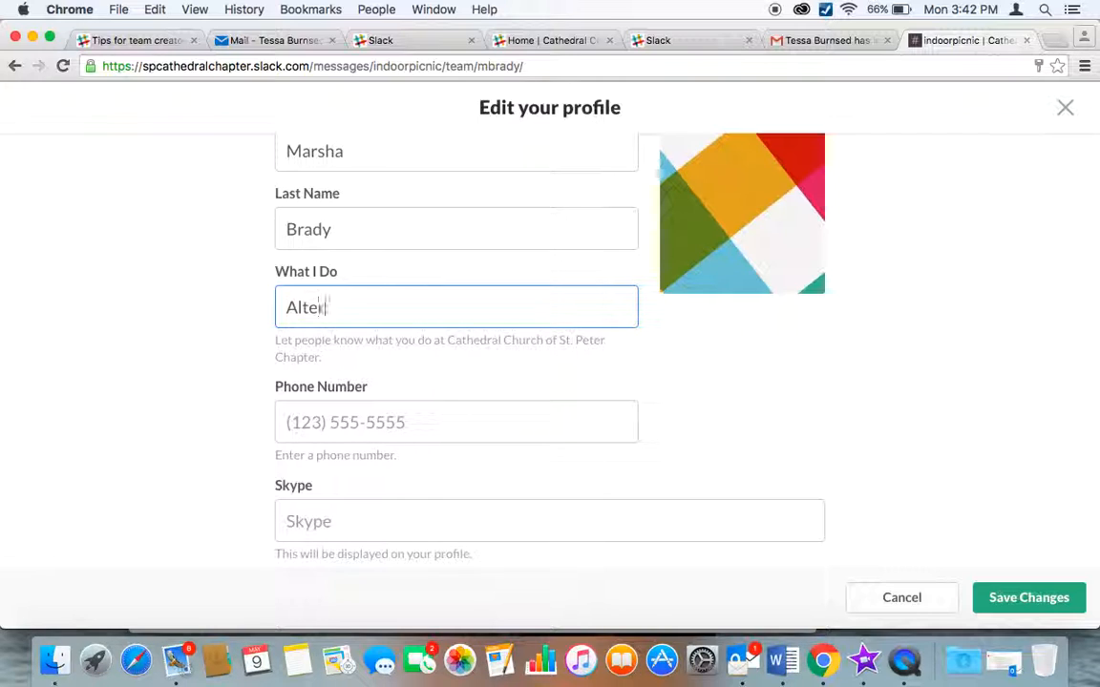
pyautogui.write(' Guild')
pyautogui.press('BackSpace')
pyautogui.press('BackSpace')
pyautogui.press('BackSpace')
pyautogui.press('BackSpace')
pyautogui.press('BackSpace')
pyautogui.press('BackSpace')
pyautogui.press('BackSpace')
pyautogui.press('BackSpace')
pyautogui.press('BackSpace')
pyautogui.press('BackSpace')
pyautogui.press('BackSpace')
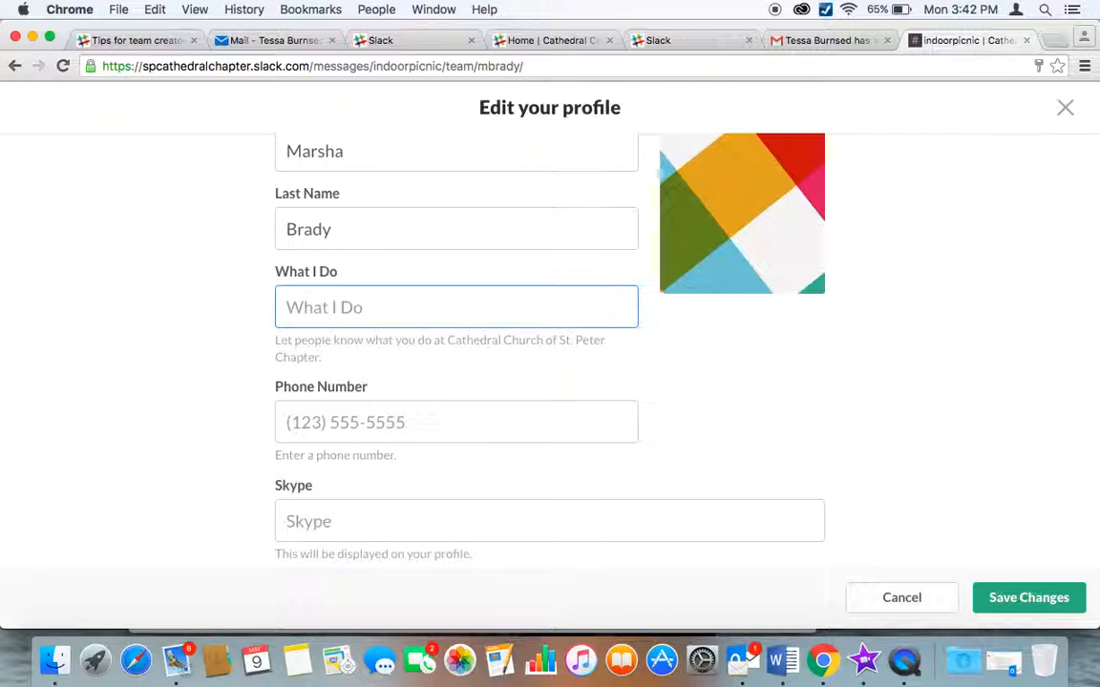
pyautogui.scroll(-3, 297, 287)
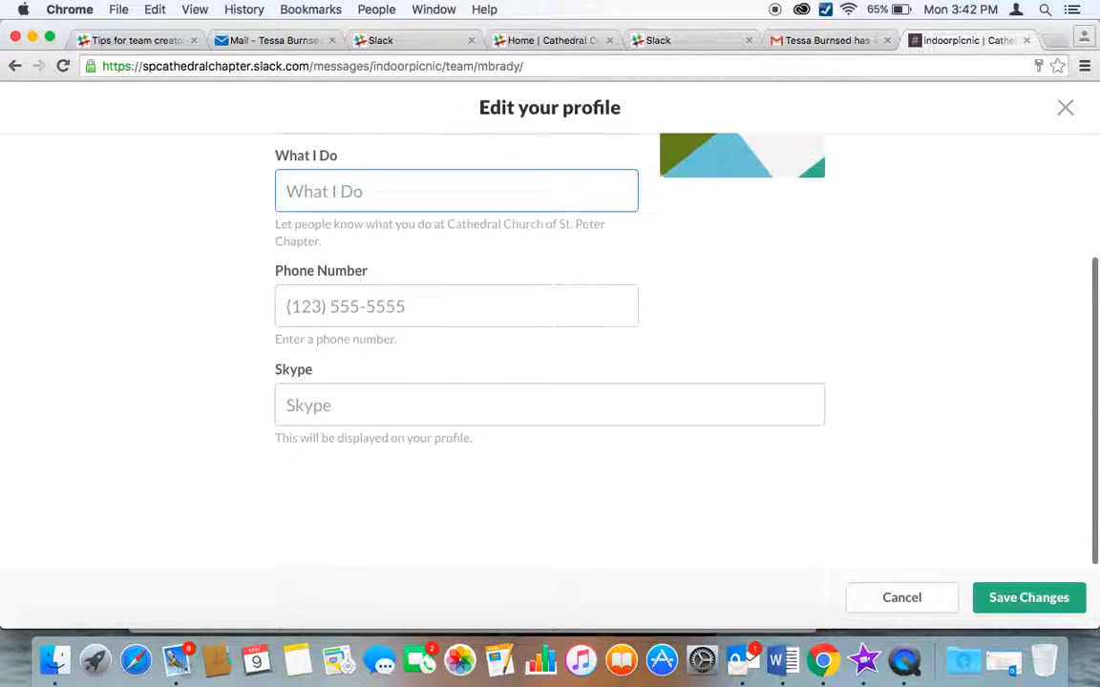
pyautogui.scroll(4, 397, 369)
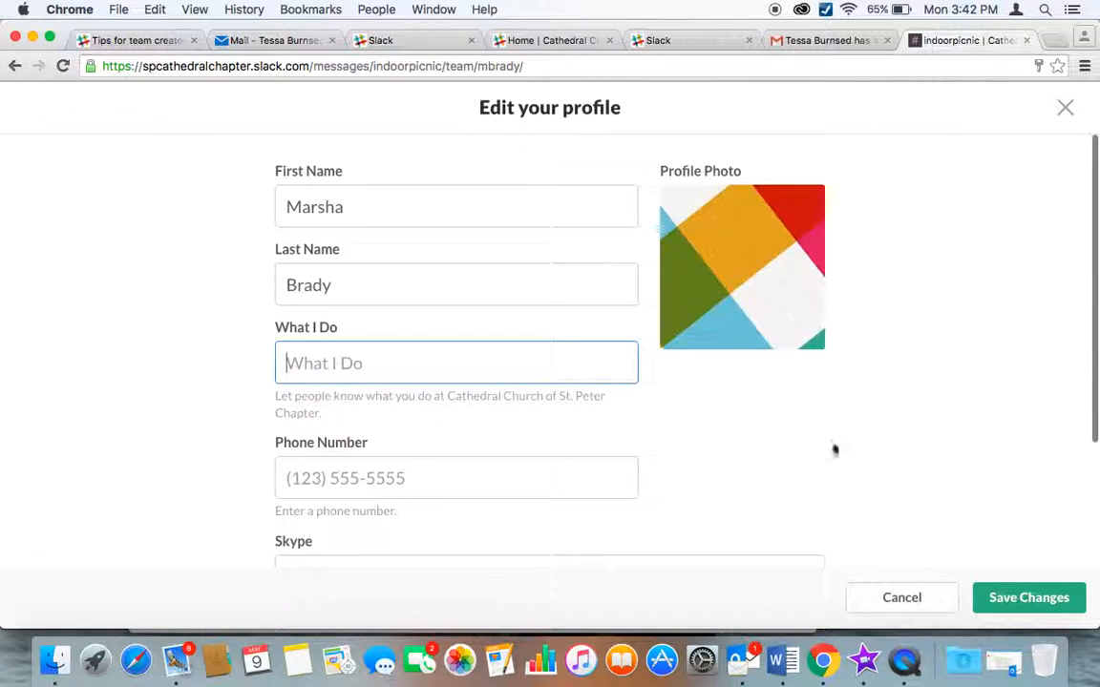
pyautogui.moveTo(790, 322)
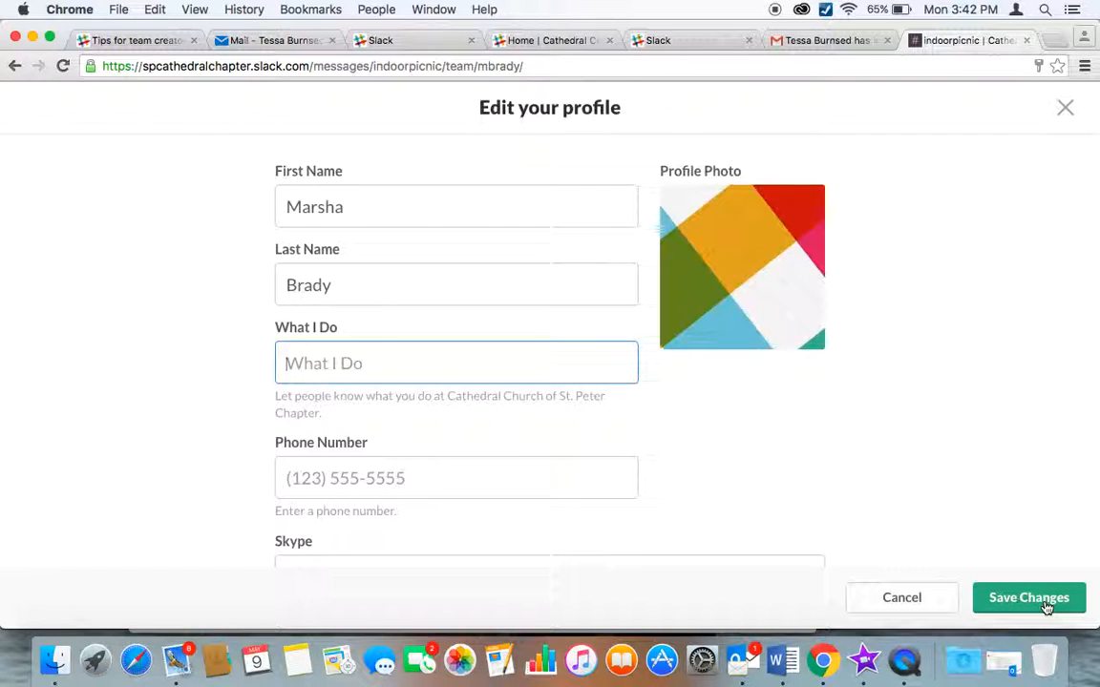
pyautogui.click(318, 287)
pyautogui.press('Tab')
pyautogui.click(1055, 598)
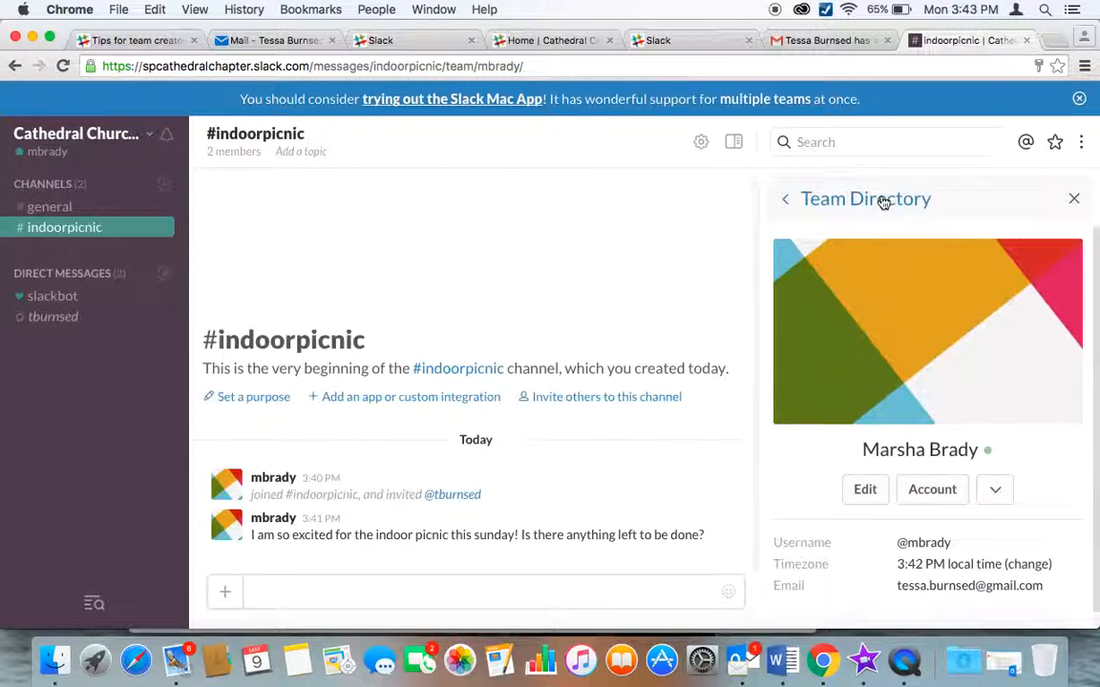
pyautogui.click(1070, 200)
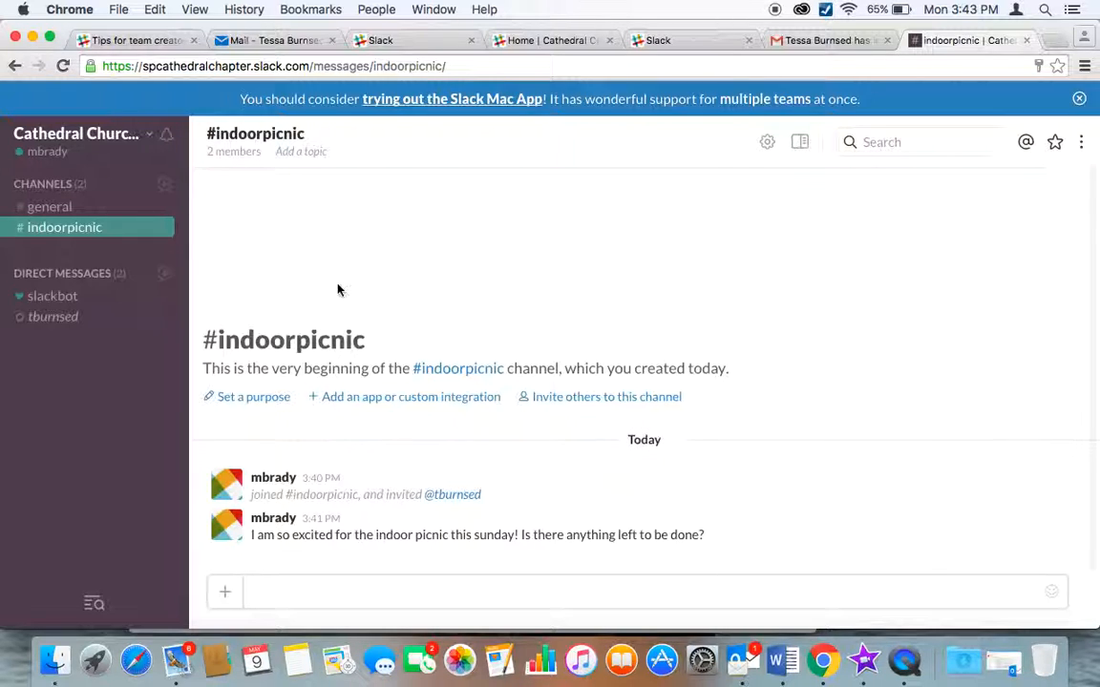
pyautogui.click(146, 137)
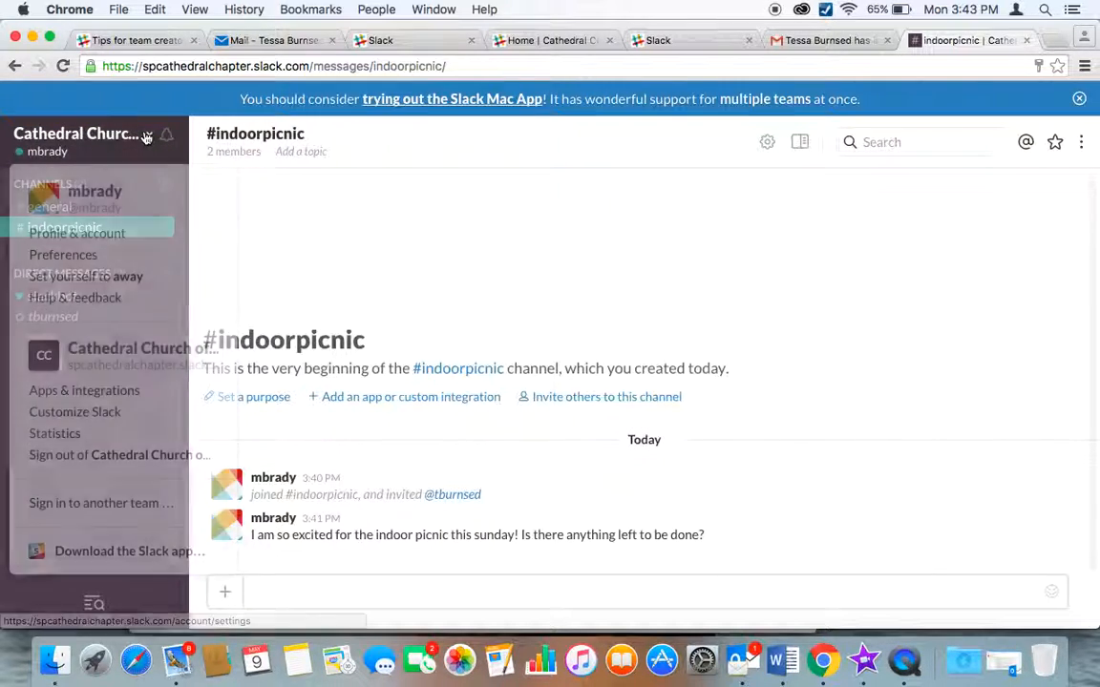
pyautogui.click(127, 278)
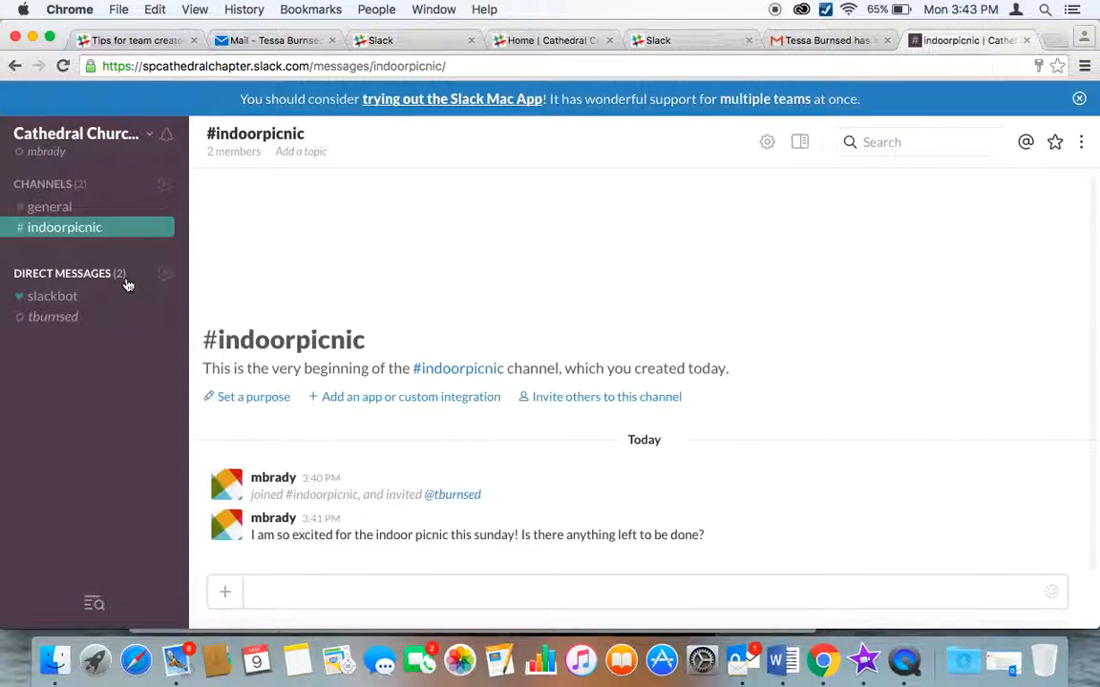
pyautogui.click(109, 148)
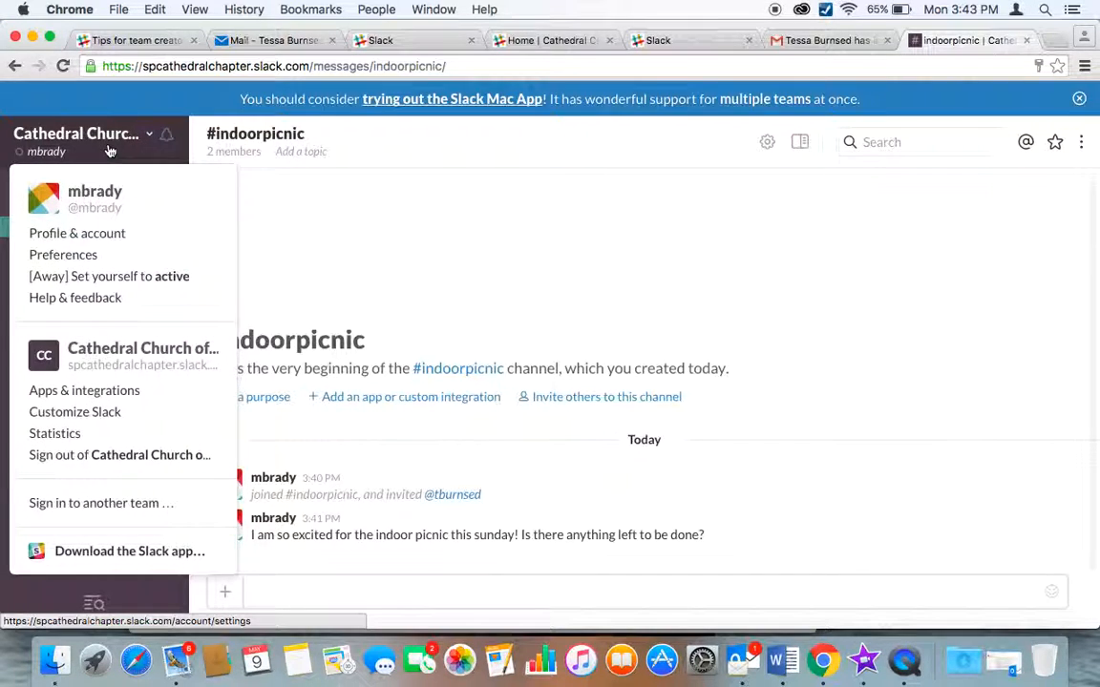
pyautogui.click(148, 277)
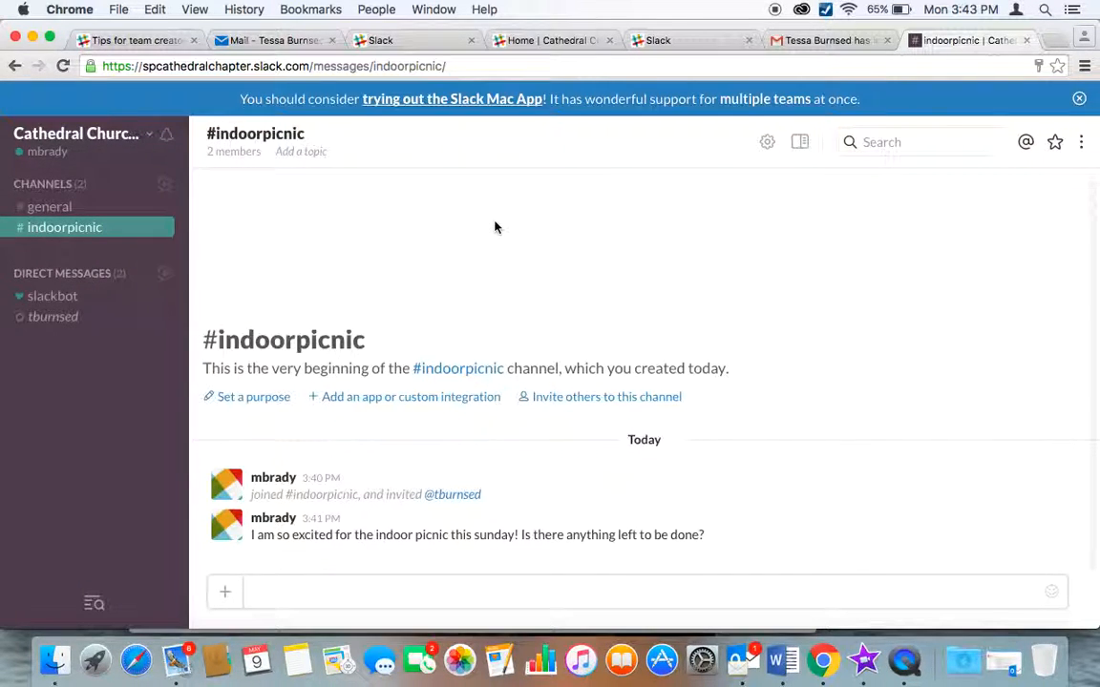